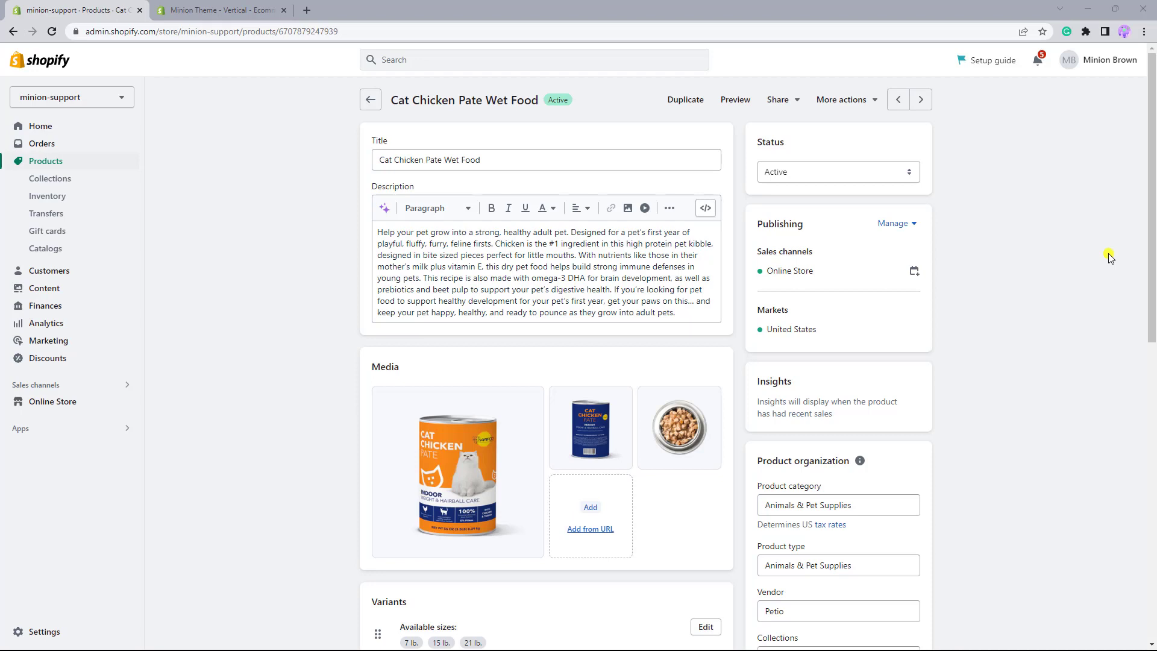
- Open the store's custom data settings and start a new metaobject definition
left_click_drag(1153, 261, 1151, 385)
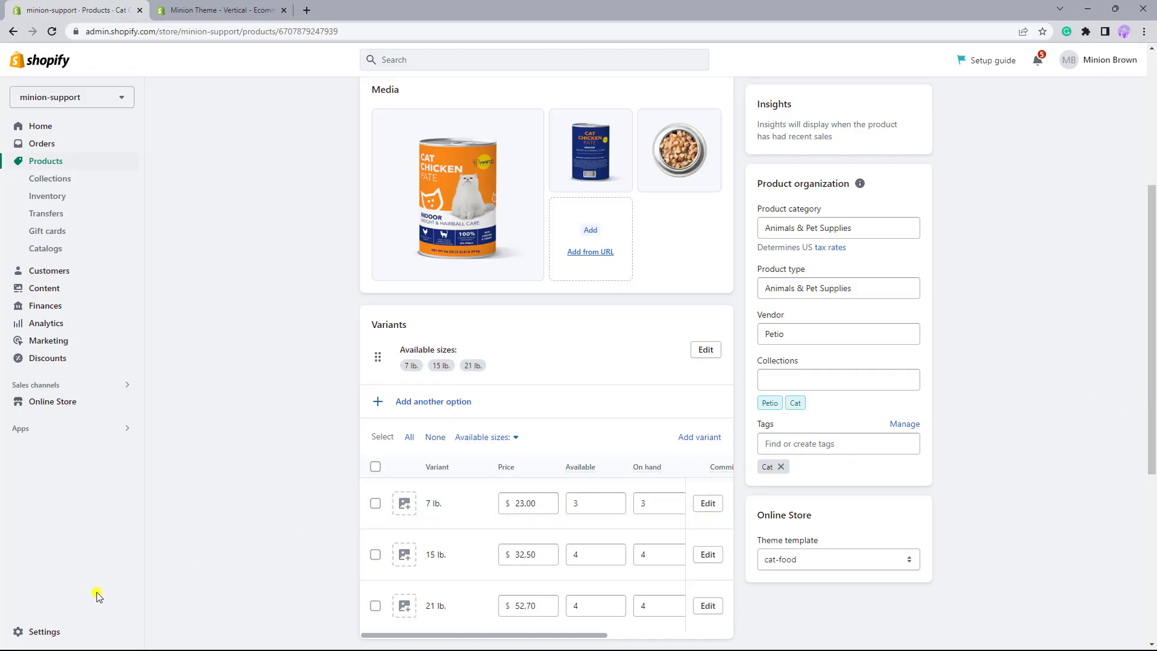
left_click(56, 636)
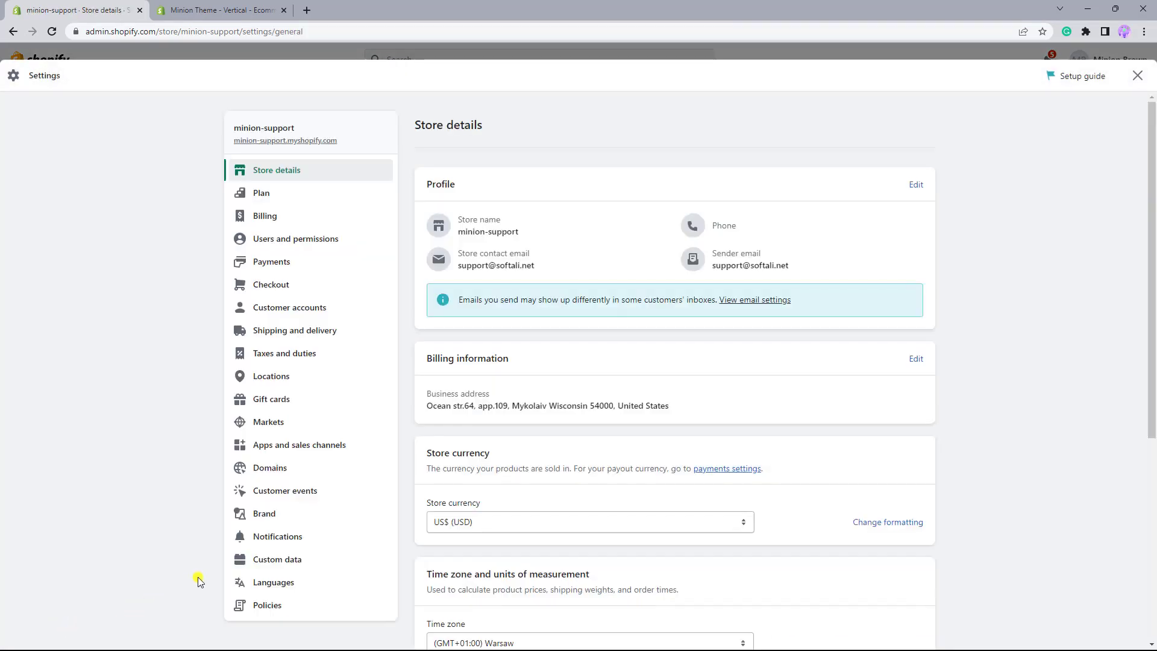
left_click(276, 568)
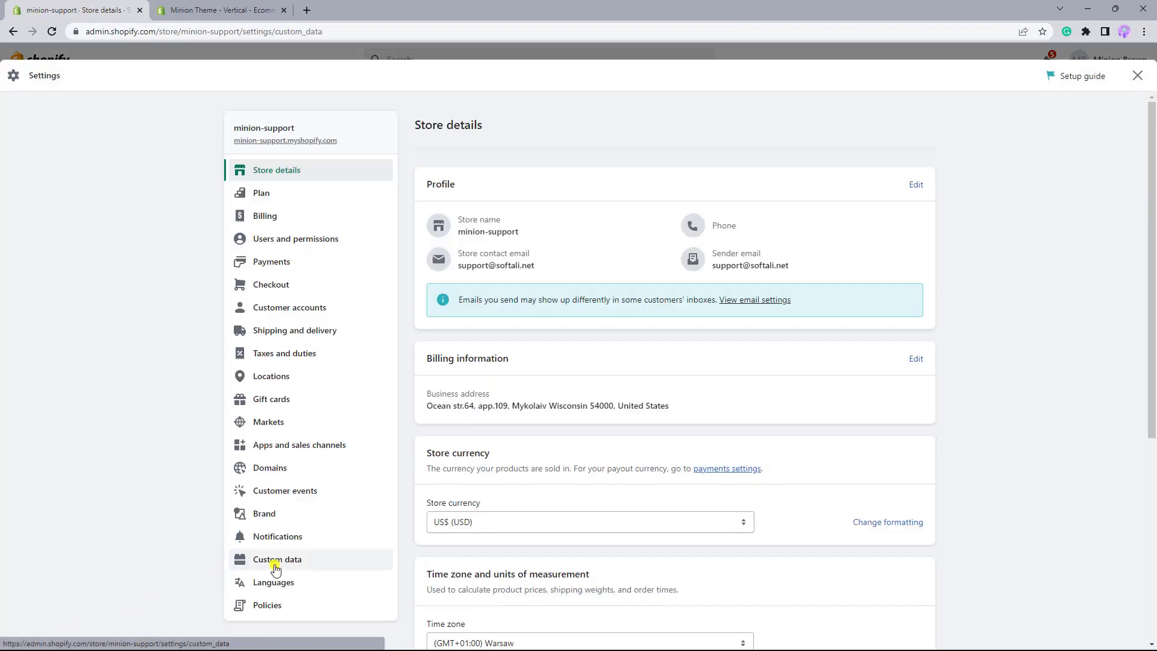
scroll(545, 557, "down", 3)
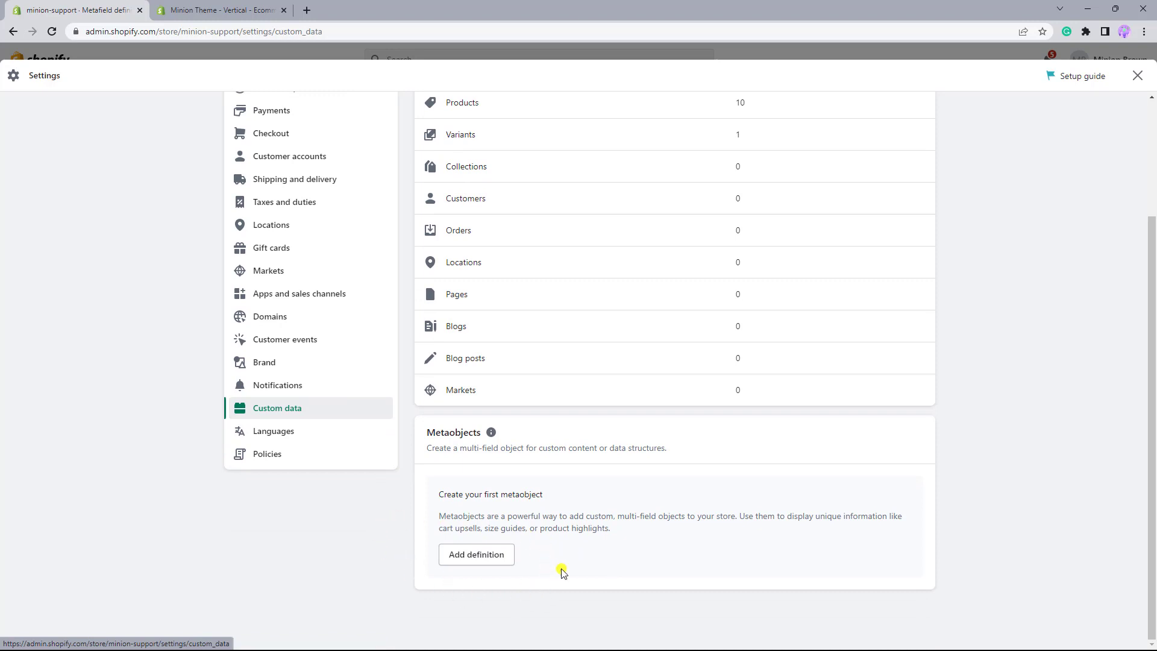
left_click(470, 559)
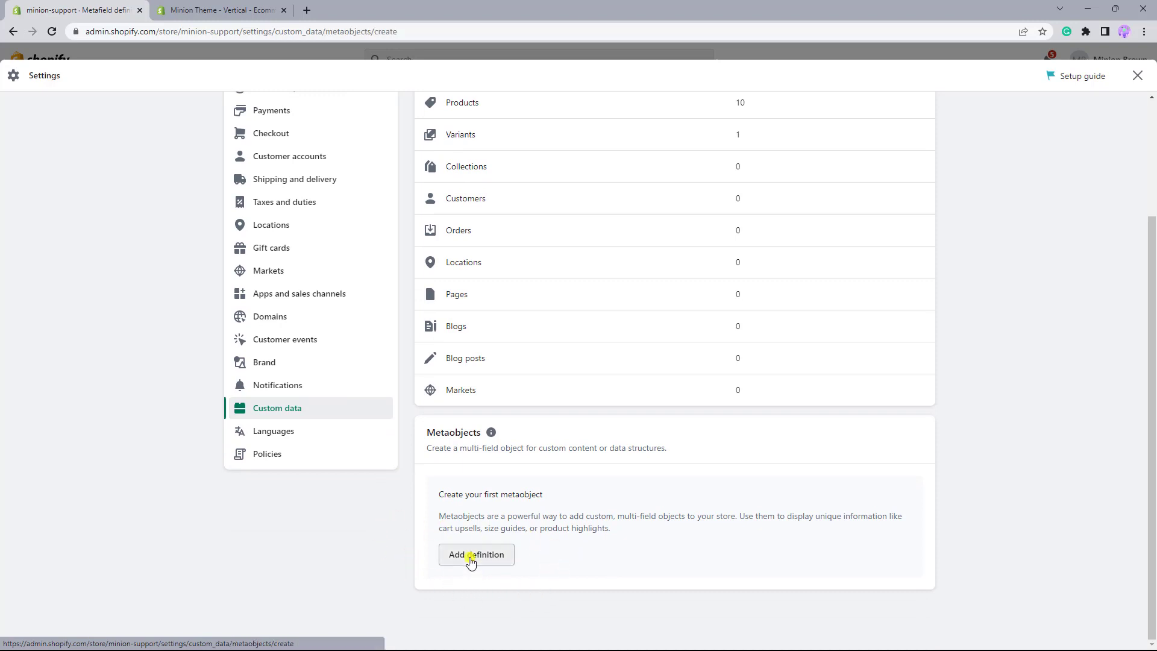
- Name the metaobject definition "Product featutres" and open its type for editing
left_click(508, 230)
type("P")
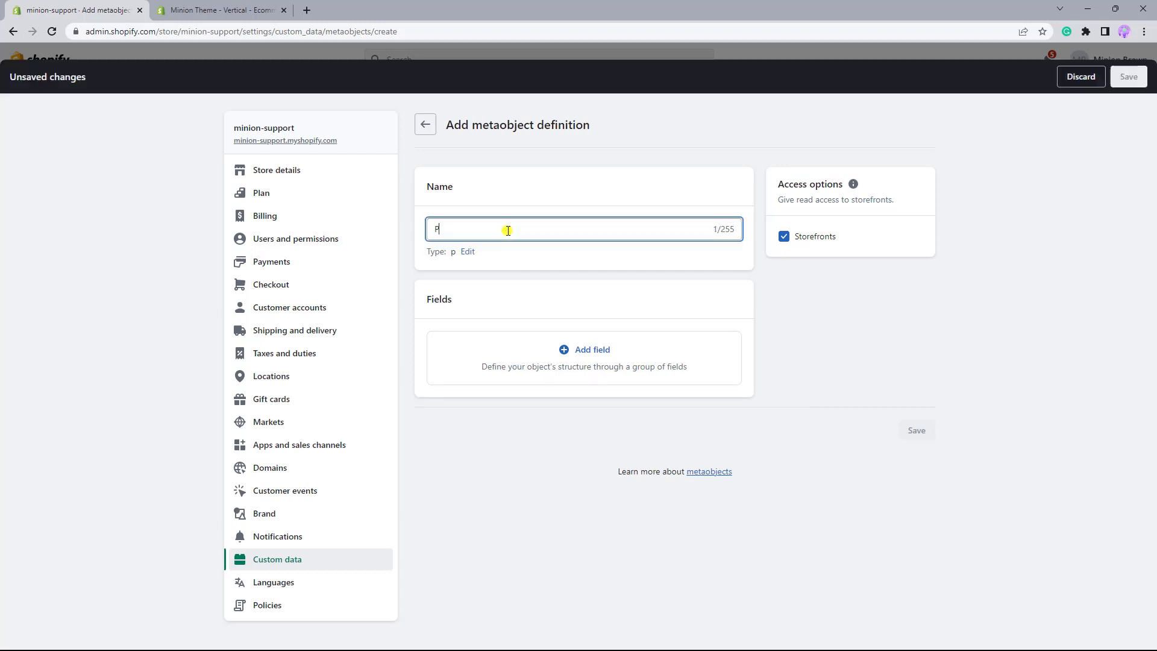
type("roduct featutres")
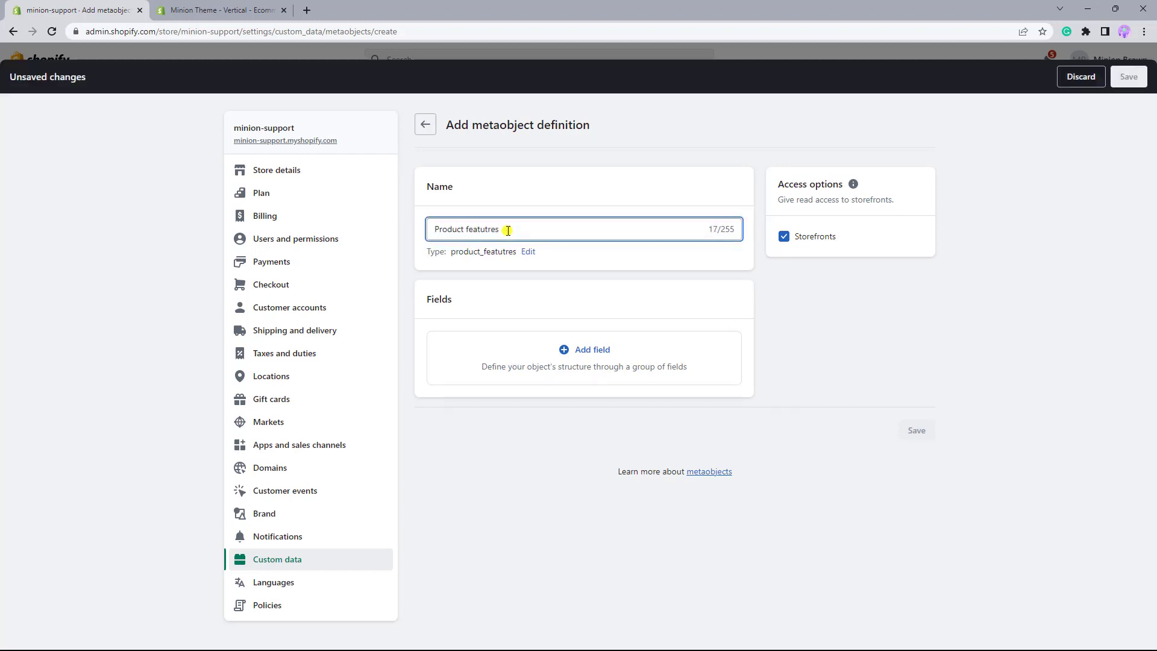
left_click_drag(517, 252, 453, 252)
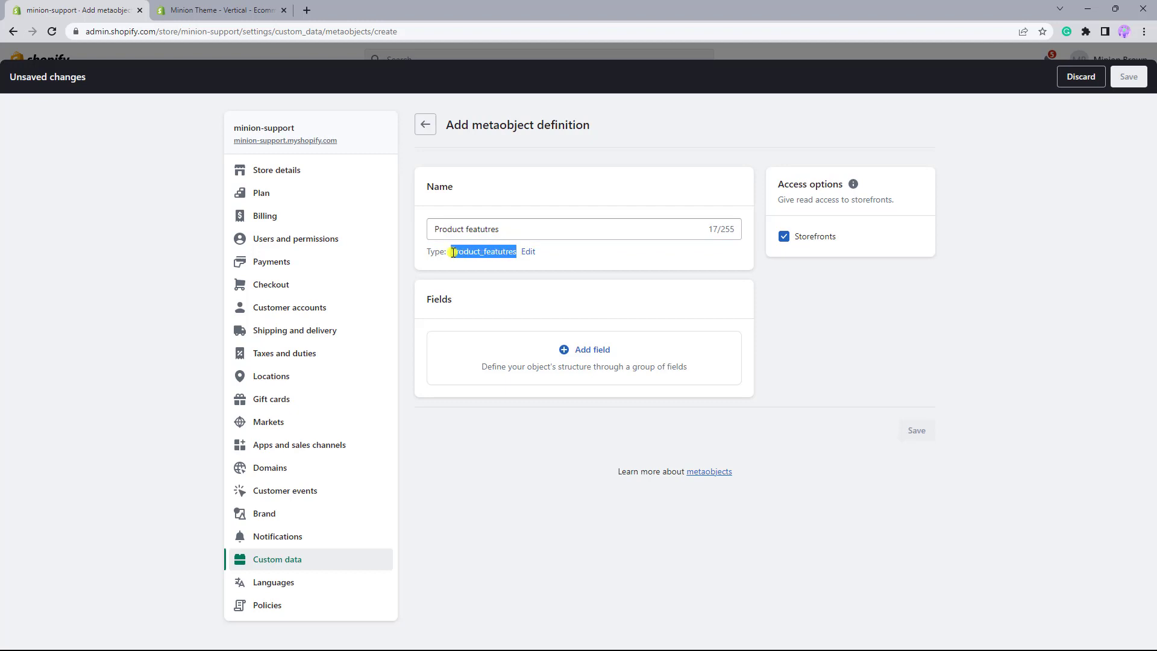
left_click(528, 252)
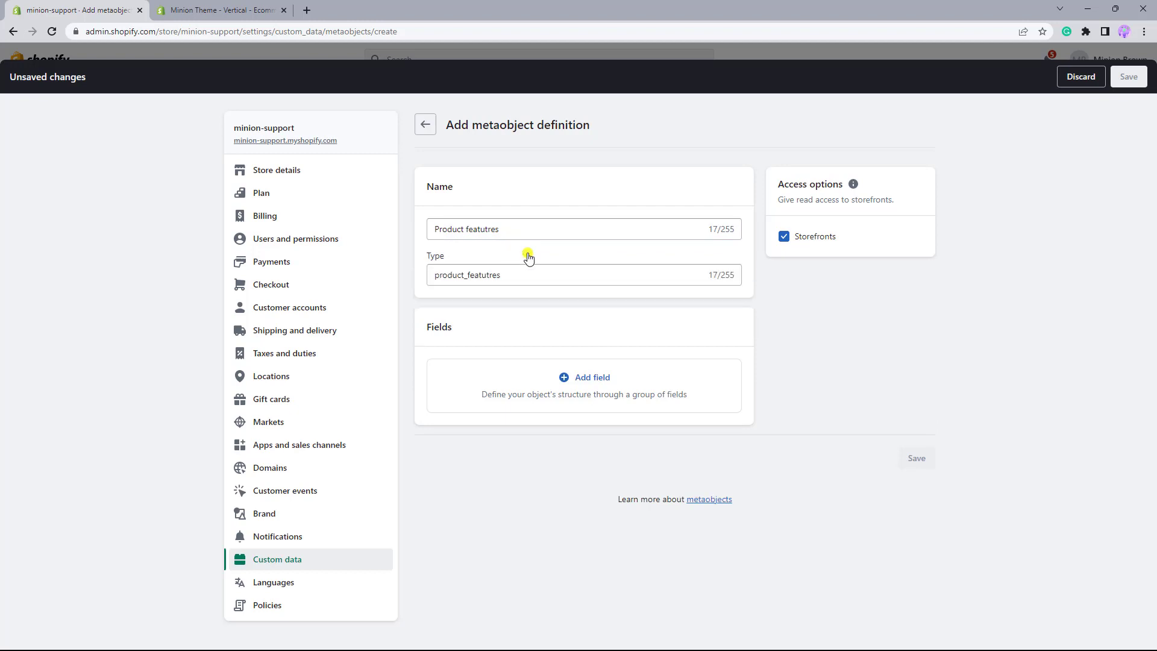
left_click(526, 278)
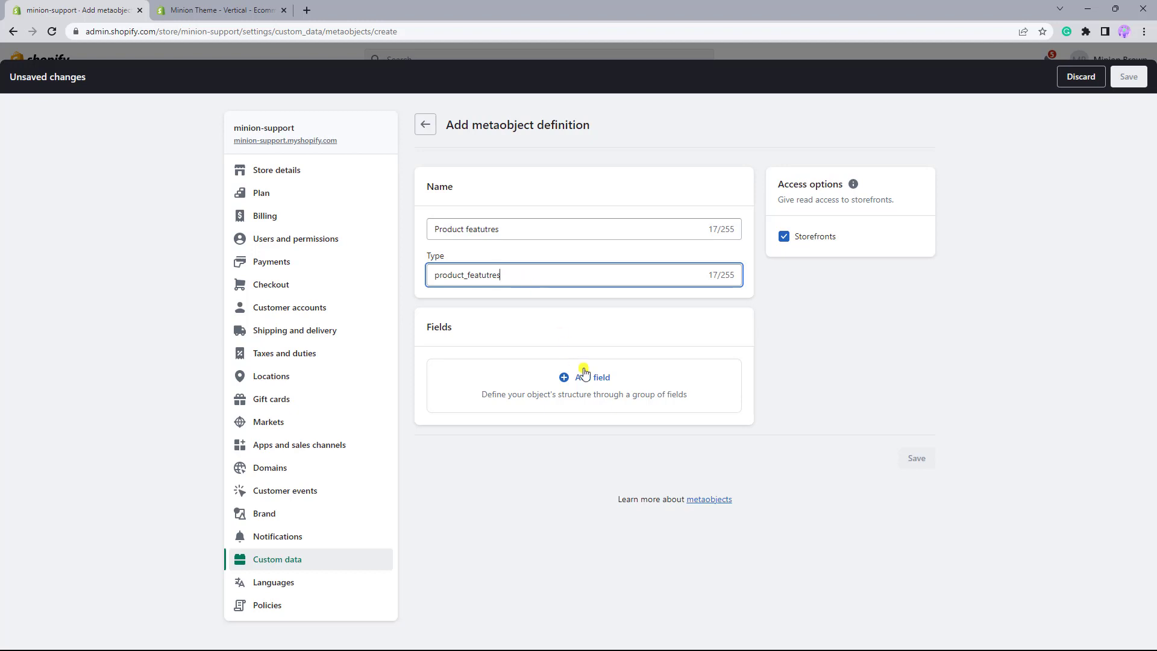
- Review the available field types and start a single line text field named "Icon"
left_click(597, 381)
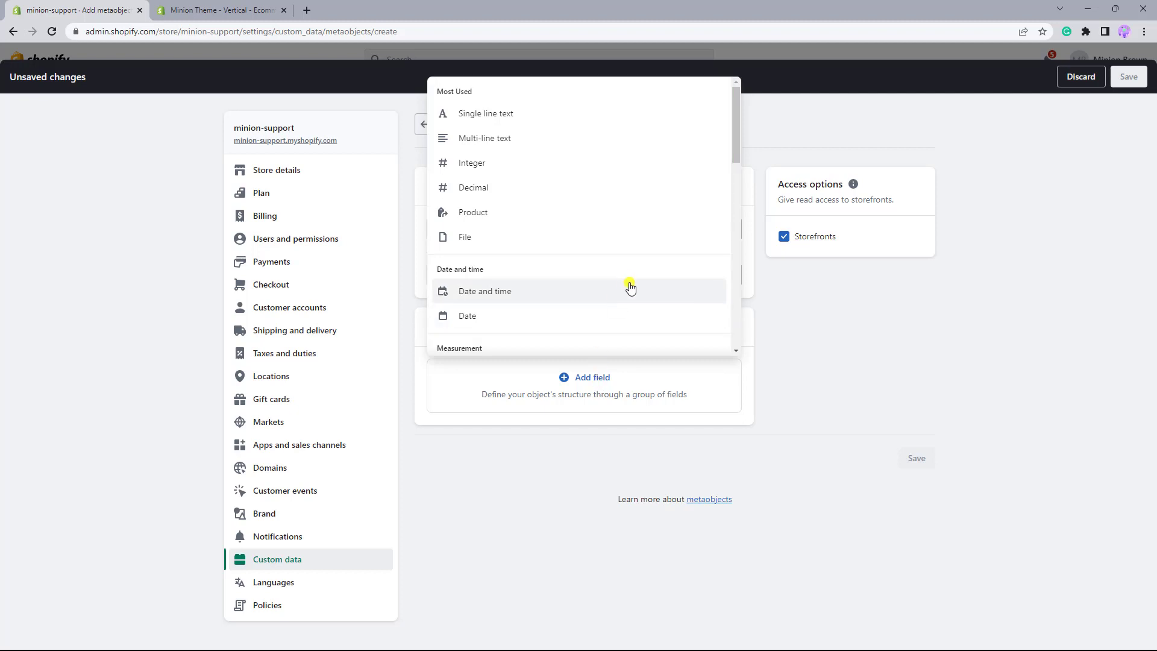
scroll(630, 287, "down", 2)
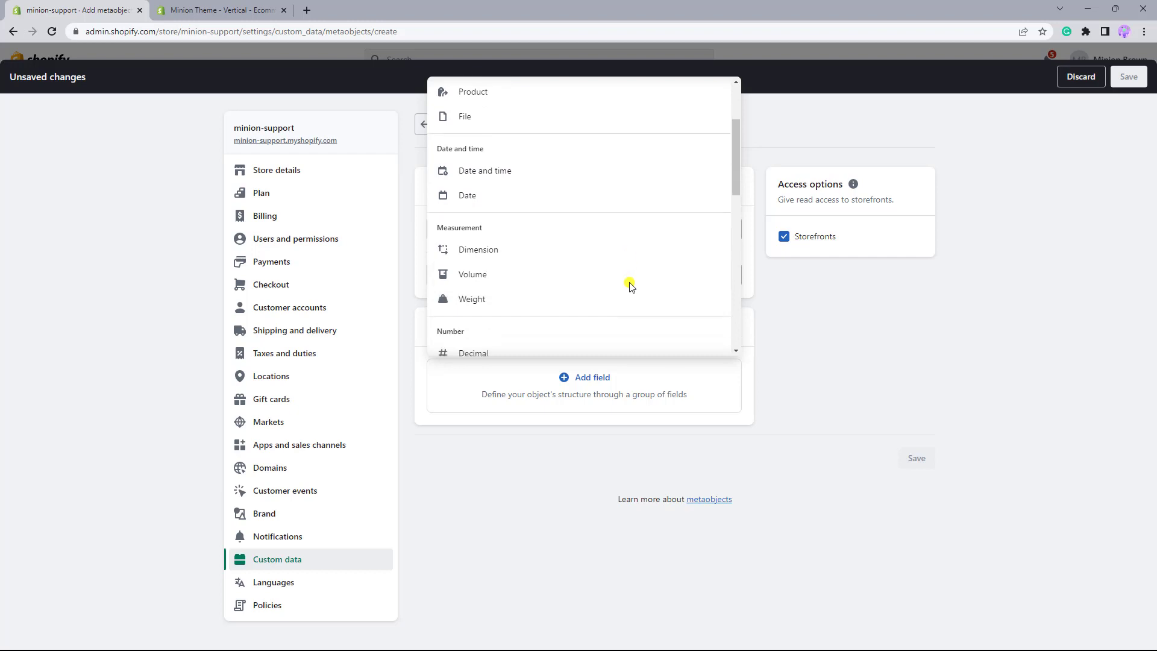
scroll(629, 286, "down", 3)
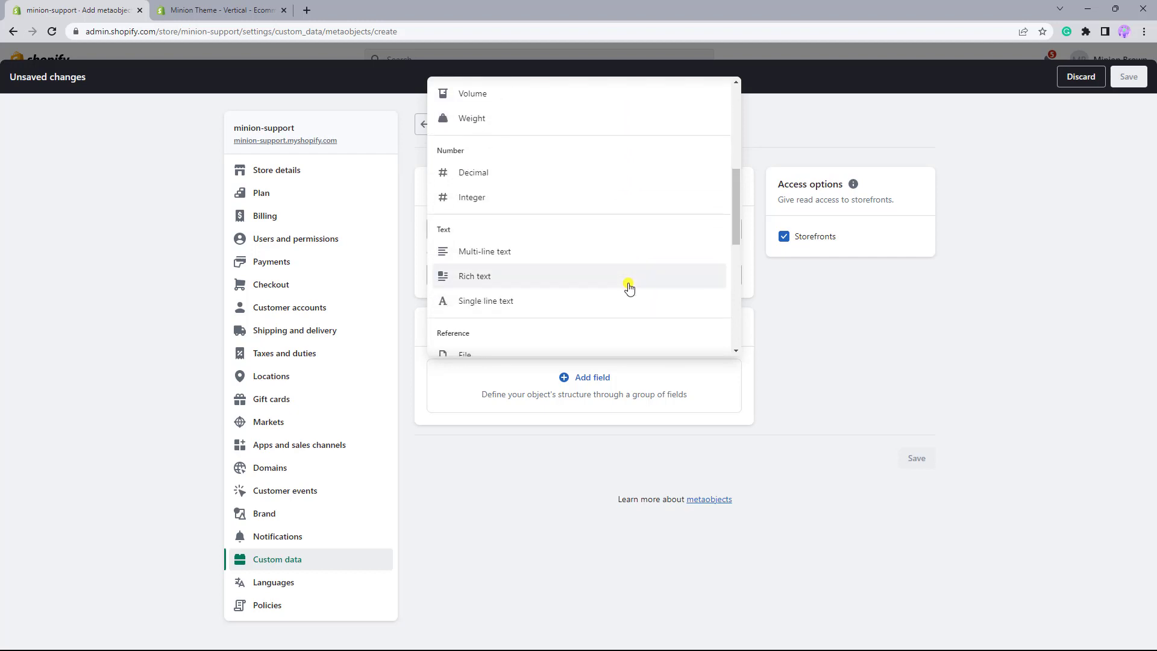
scroll(629, 288, "down", 3)
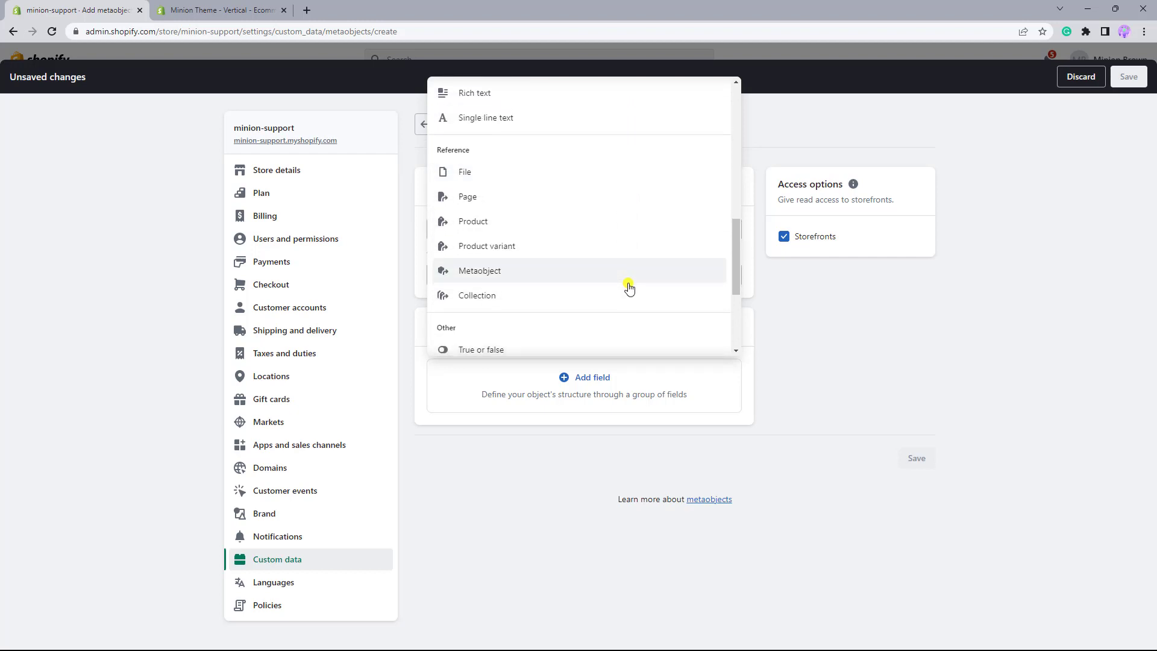
scroll(628, 286, "down", 3)
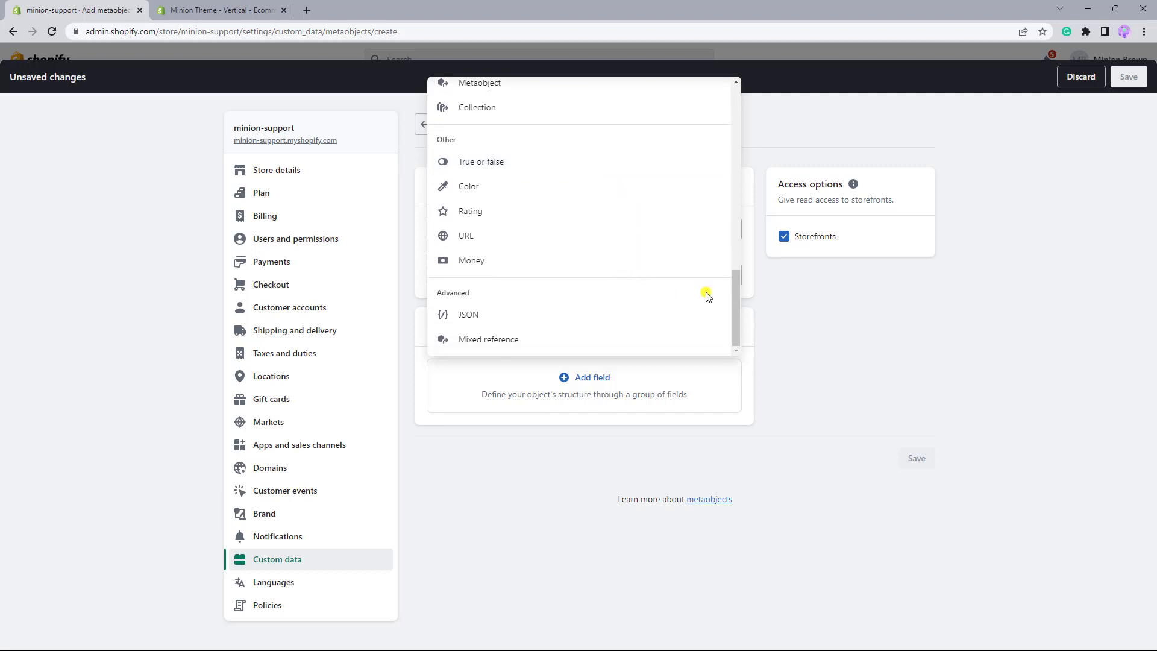
left_click_drag(735, 292, 742, 96)
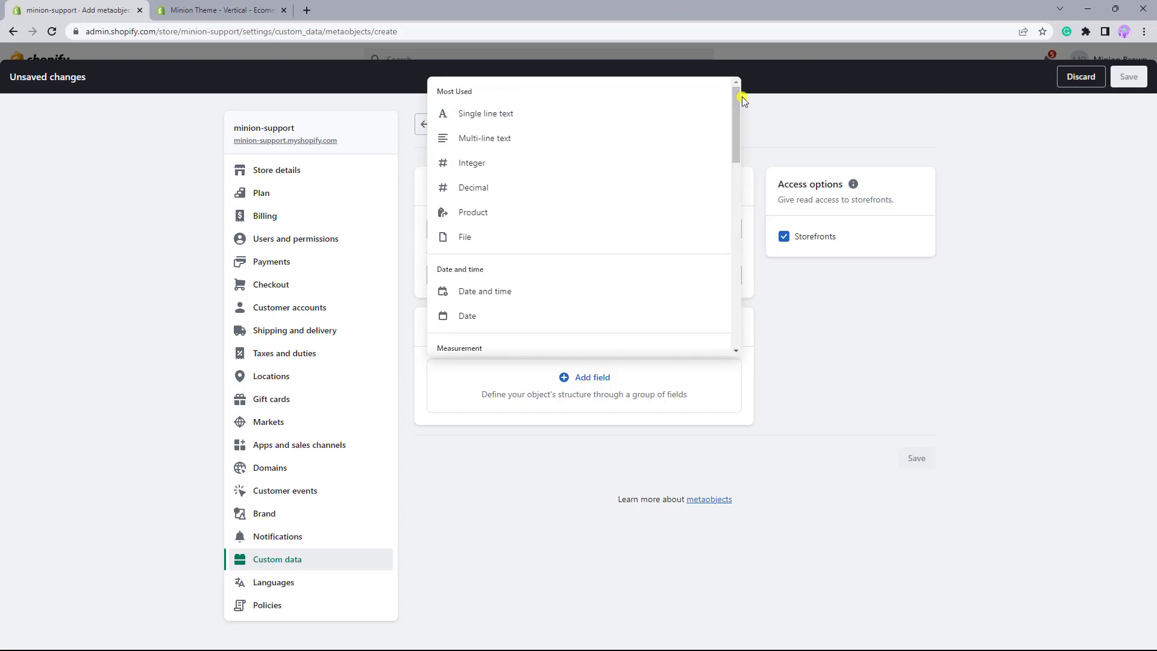
left_click(528, 118)
type("Icon")
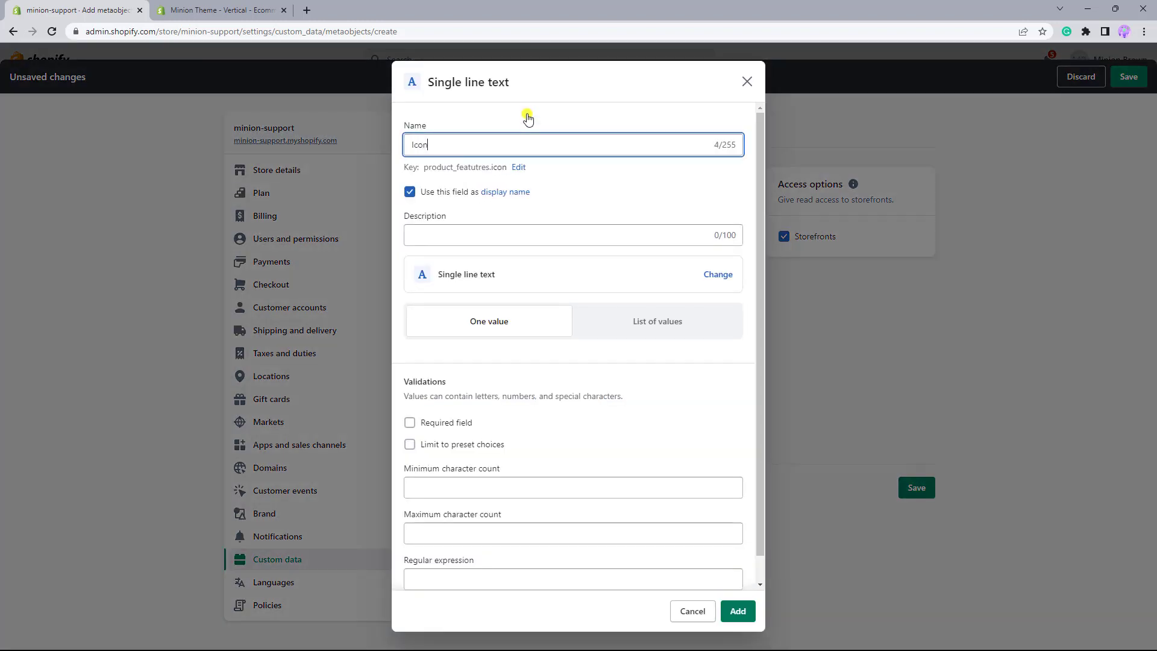
- Open the Icon field's key for editing, check the validation options, and add the field to the definition
left_click_drag(507, 166, 423, 167)
left_click(518, 167)
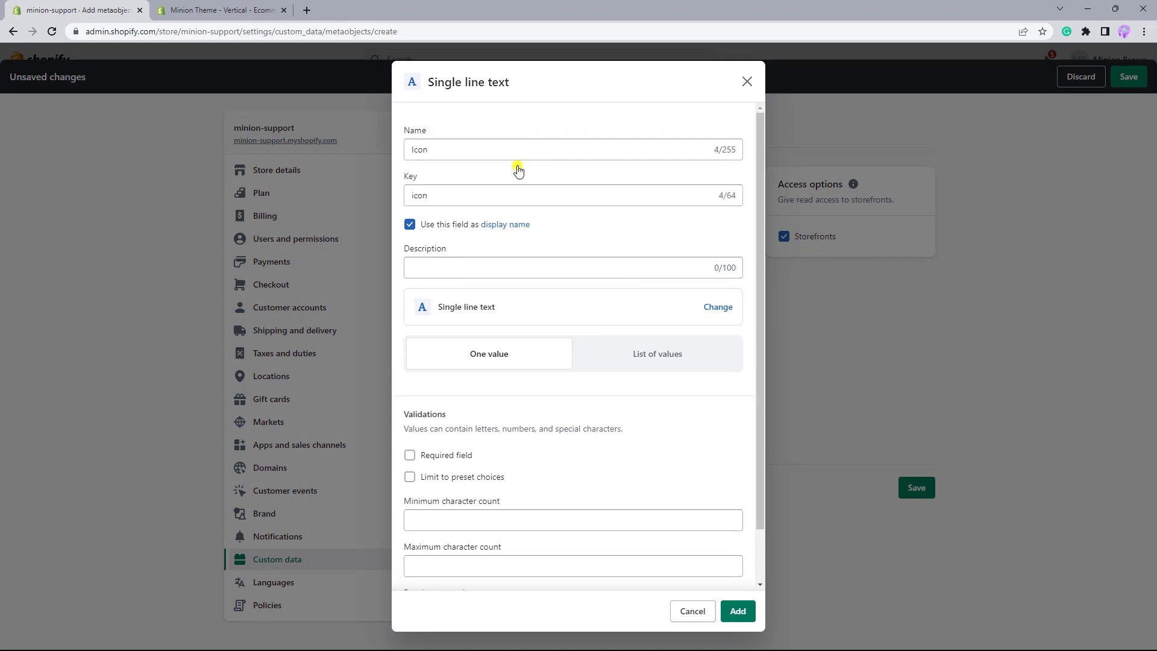
left_click_drag(449, 194, 417, 194)
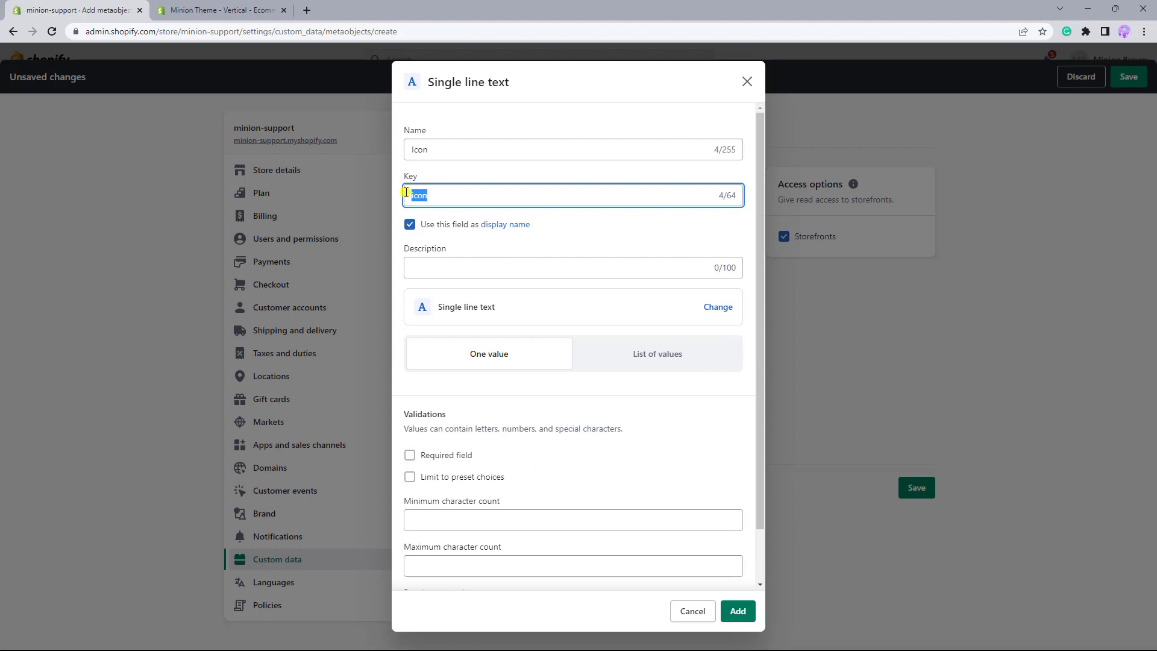
left_click(564, 222)
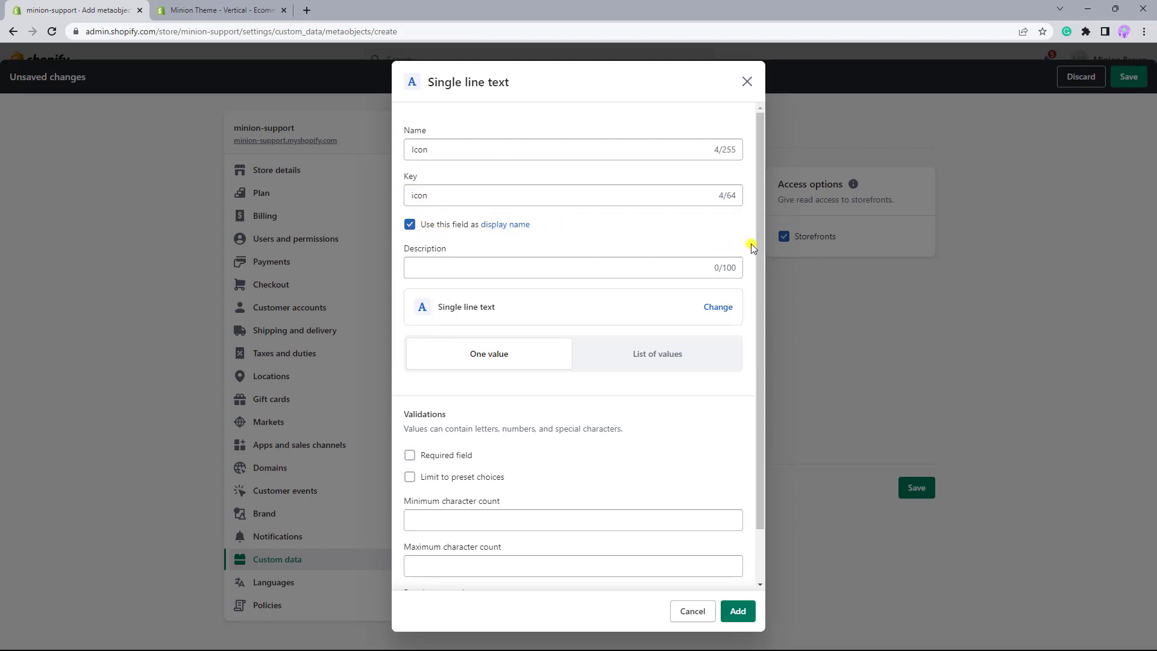
scroll(752, 247, "down", 1)
scroll(752, 247, "down", 1)
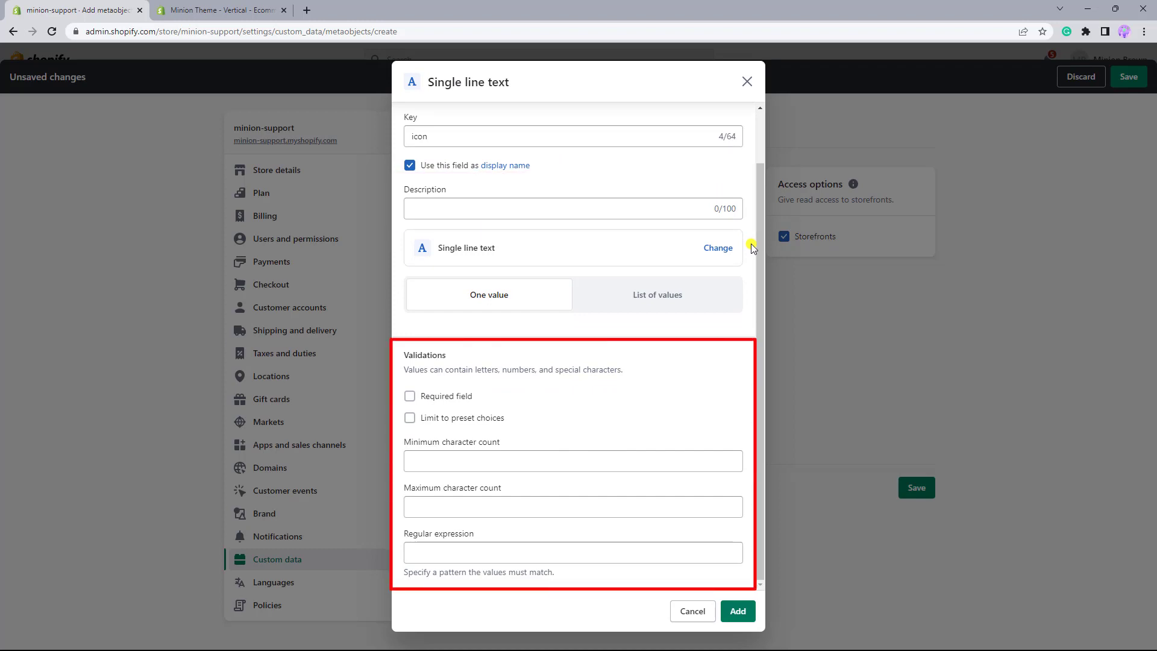
left_click(739, 611)
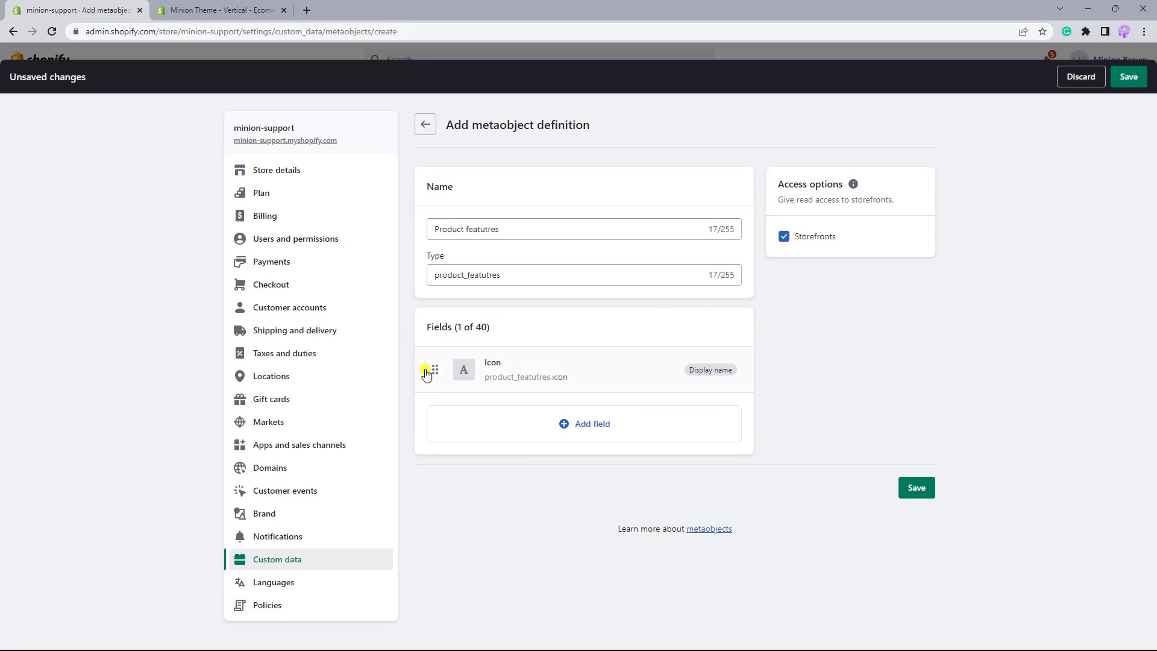
- Add a second single line text field named "Text" and save the metaobject definition
left_click(583, 425)
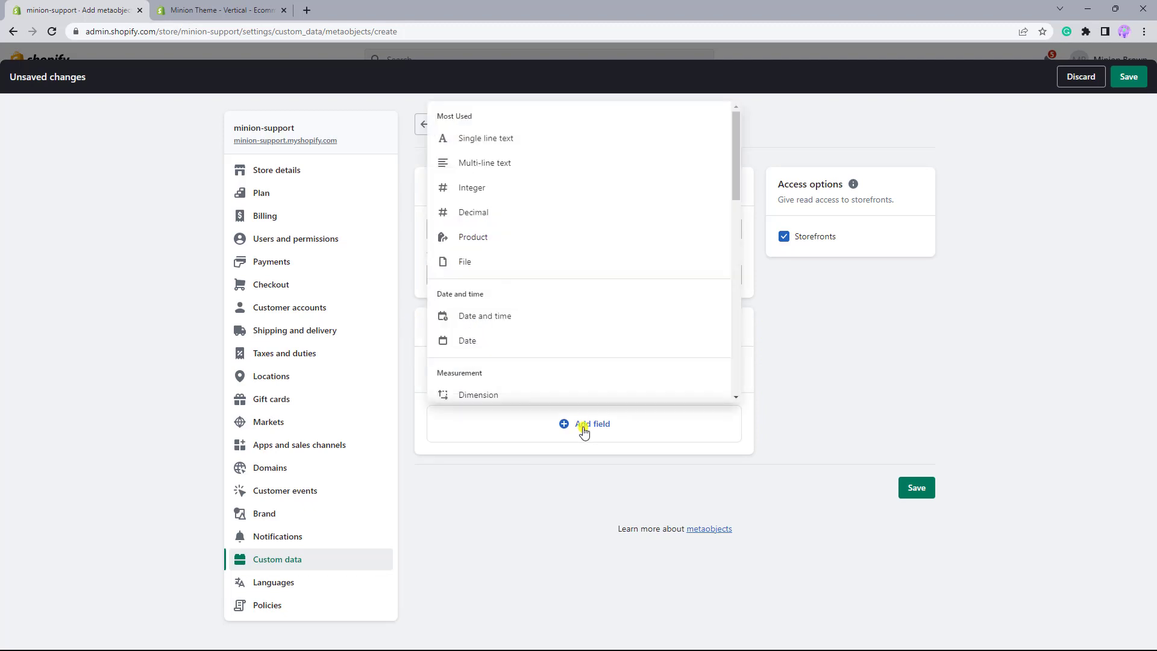
left_click(495, 144)
type("Text")
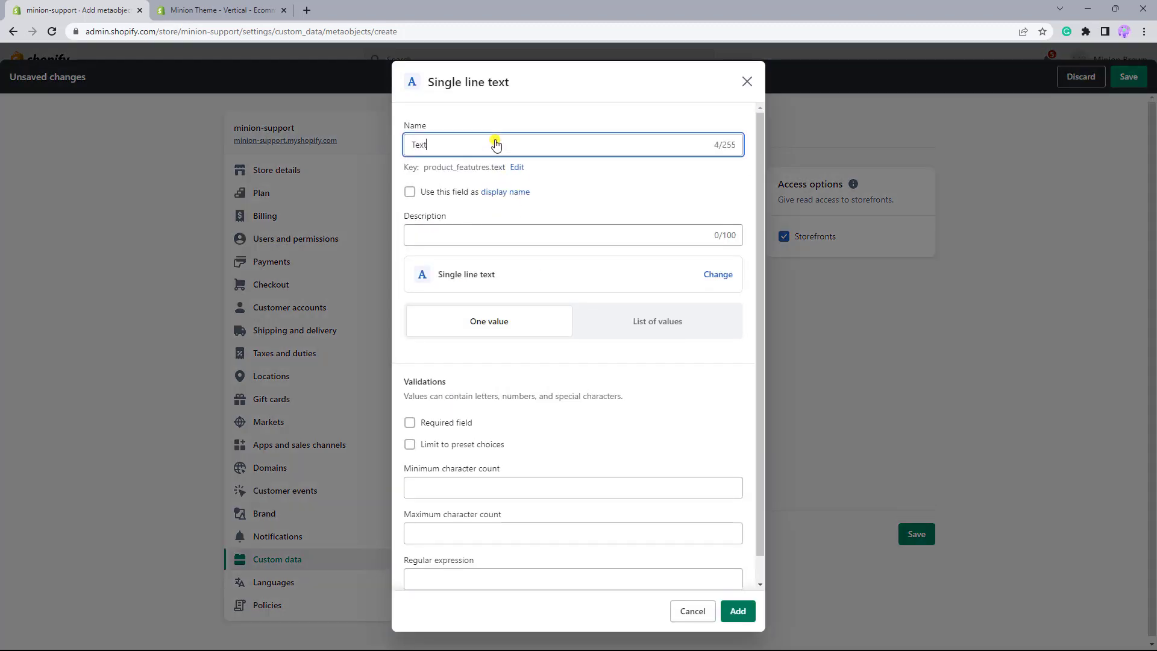
left_click(738, 611)
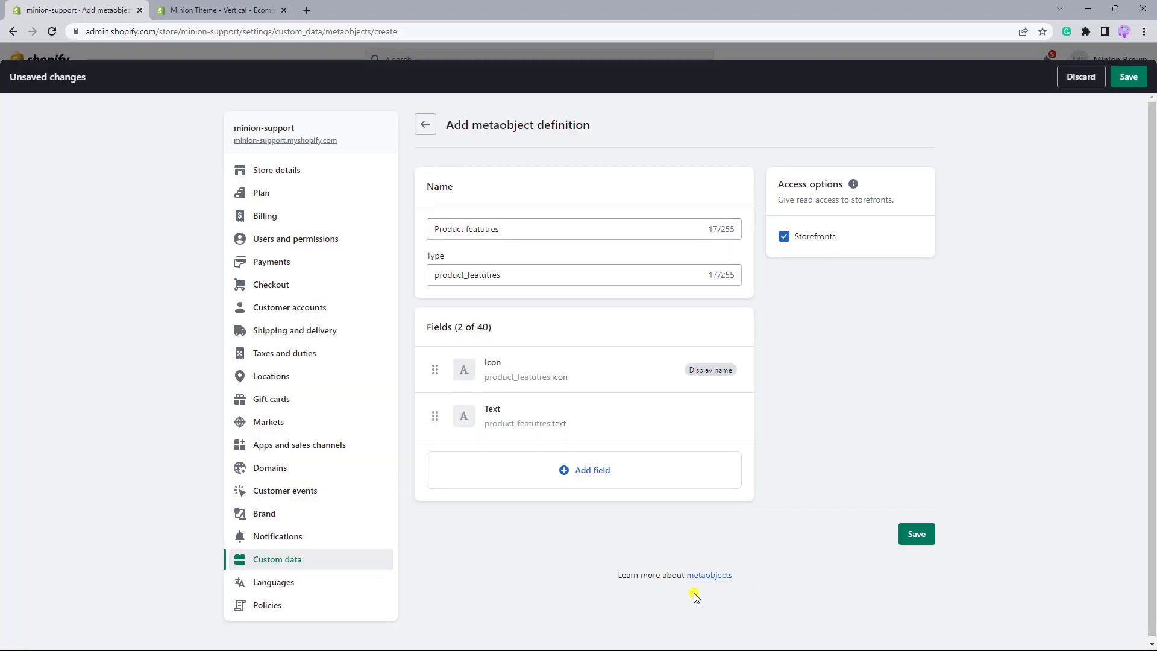
left_click(916, 543)
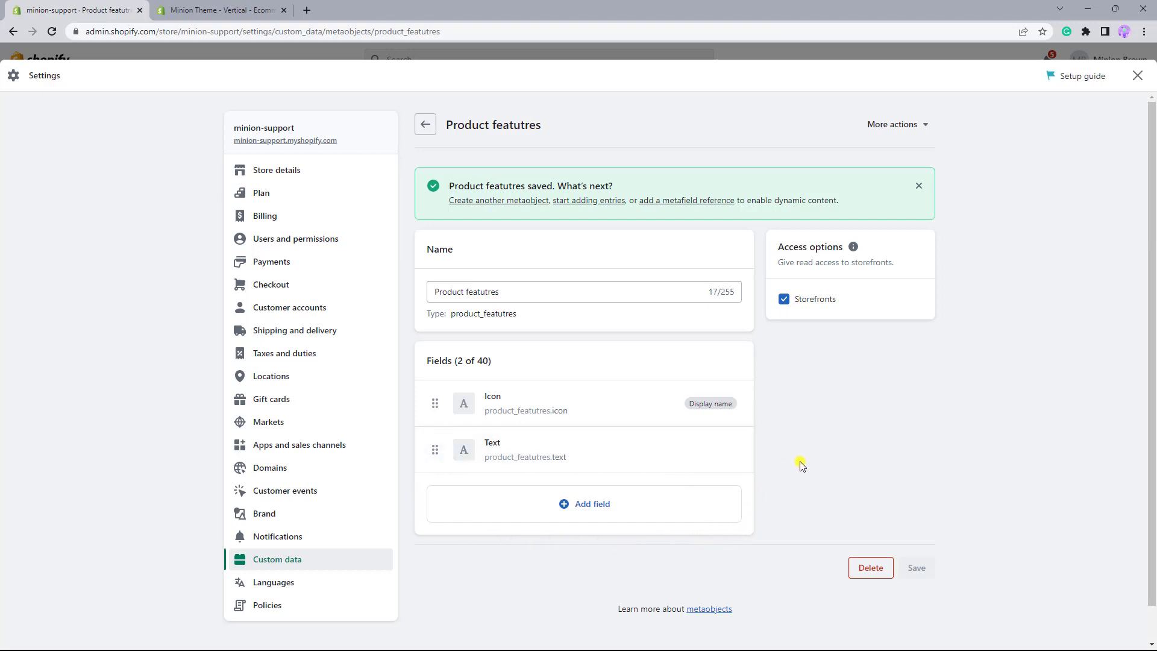
- Leave the settings and start a new metaobject entry based on the Product featutres definition
left_click(1137, 75)
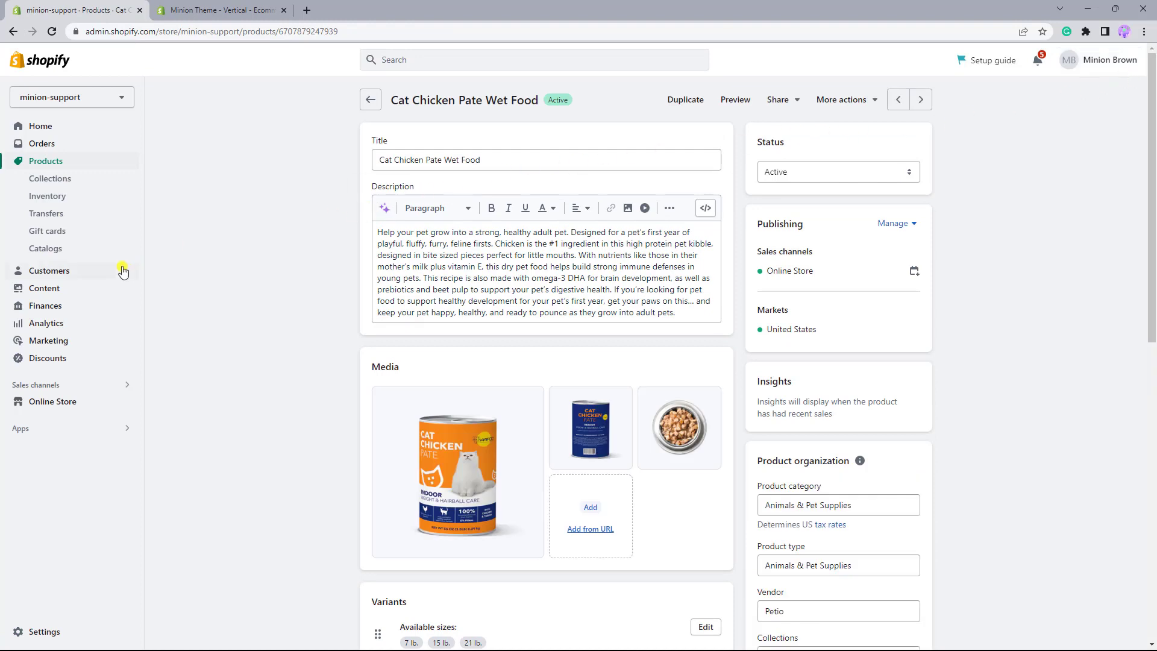
left_click(57, 295)
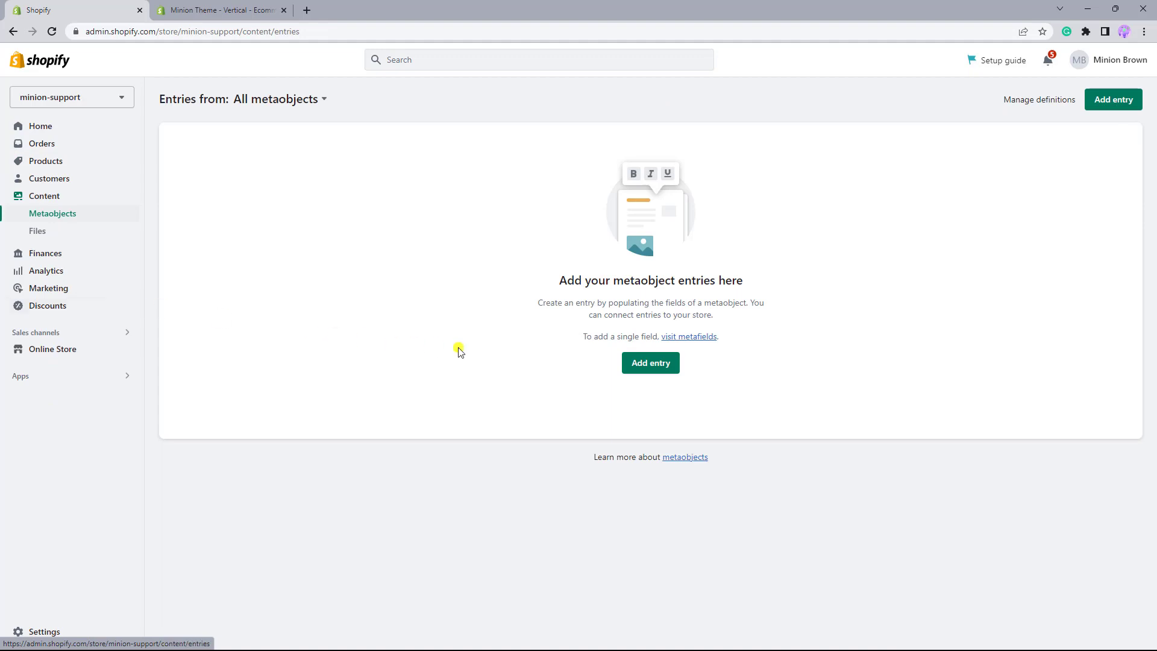
left_click(645, 369)
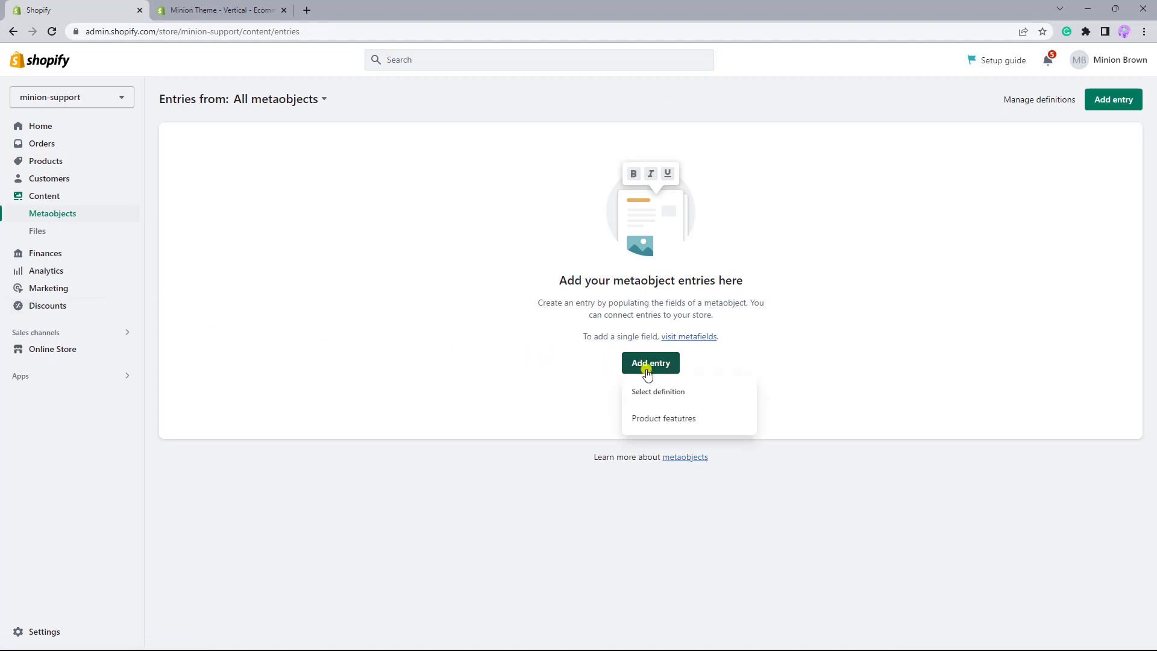
left_click(669, 426)
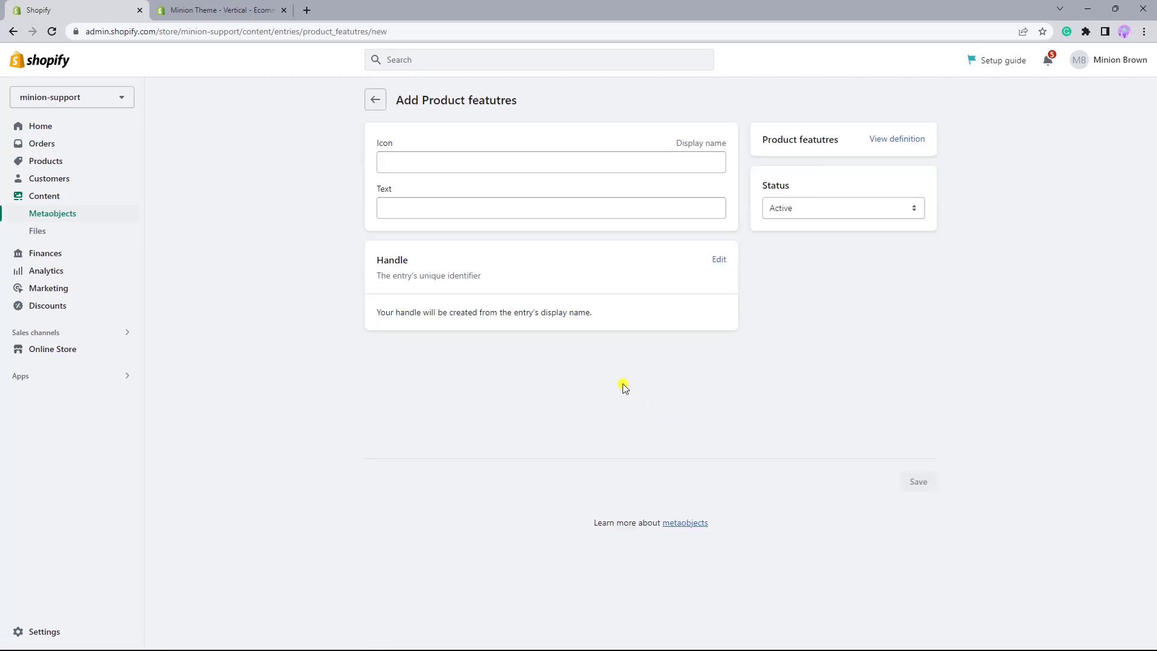
left_click(442, 164)
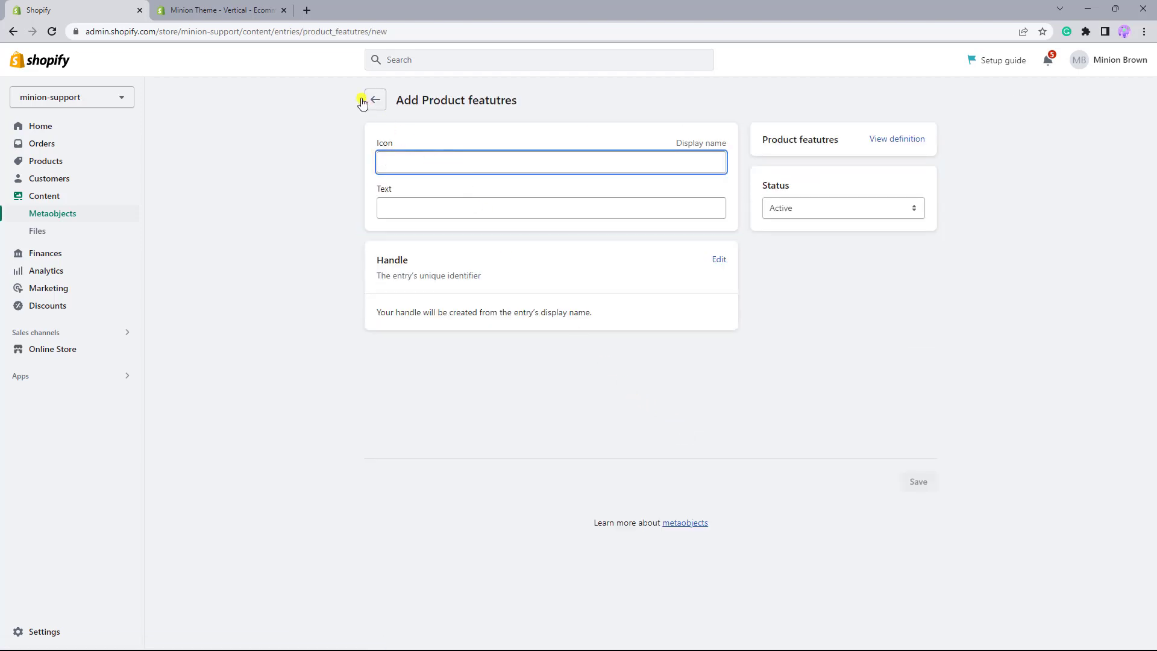
- Open the Minion theme's demo store and look through the Theme icons page for the name of a pet icon
left_click(265, 12)
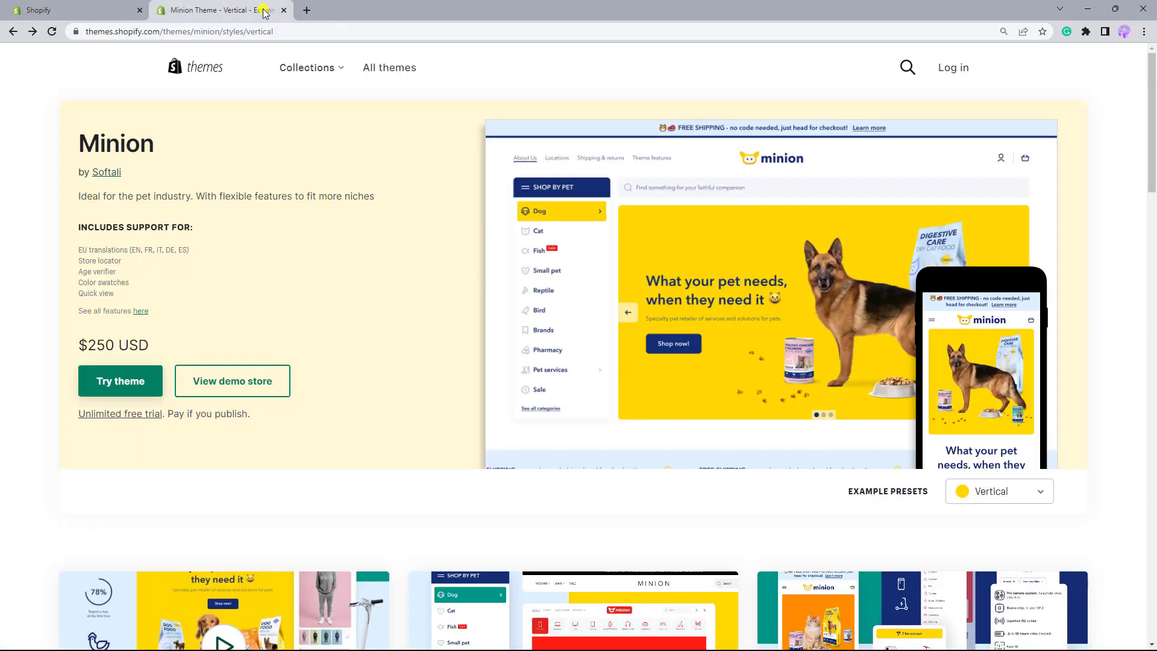
left_click(257, 382)
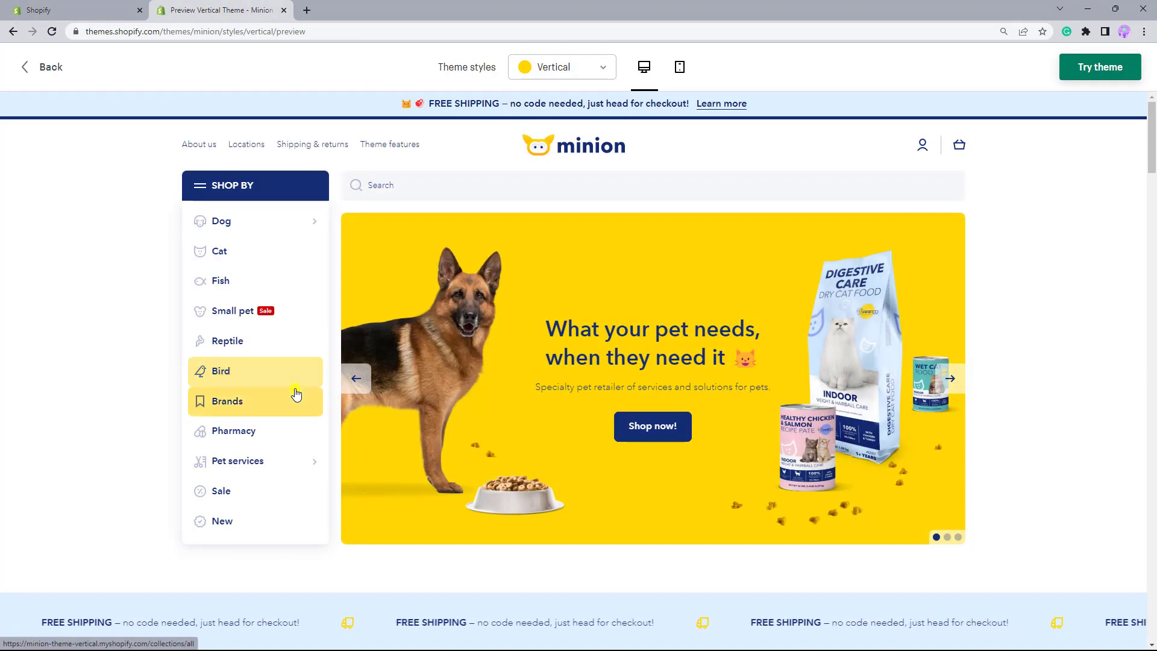
scroll(297, 392, "down", 8)
scroll(296, 392, "down", 20)
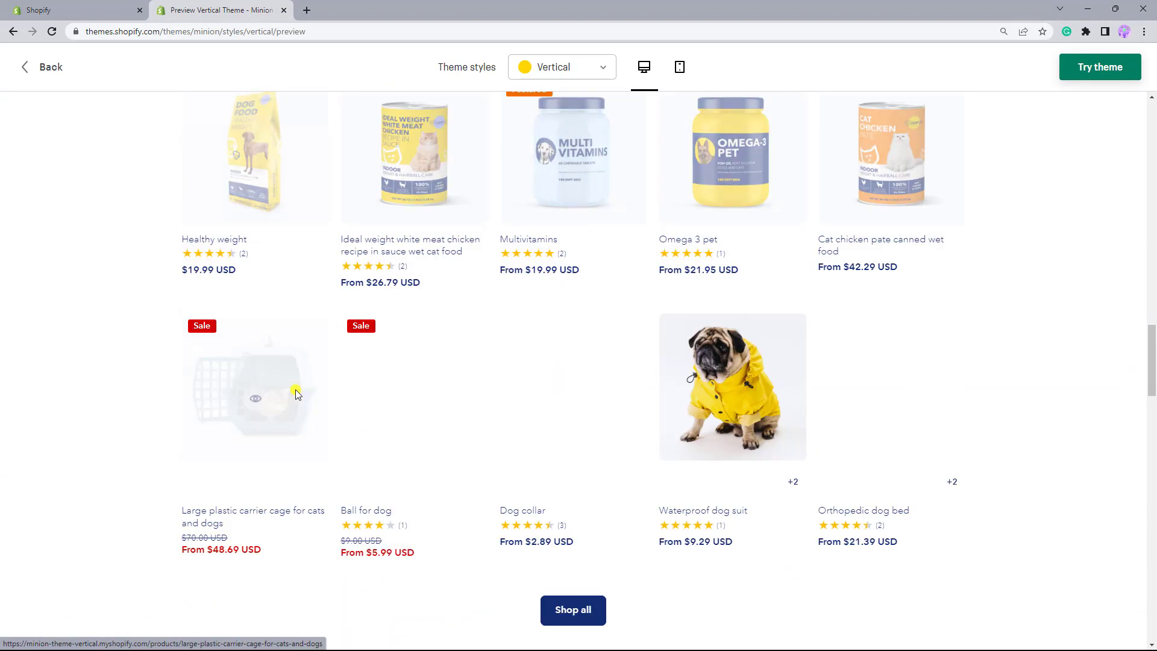
scroll(297, 392, "down", 12)
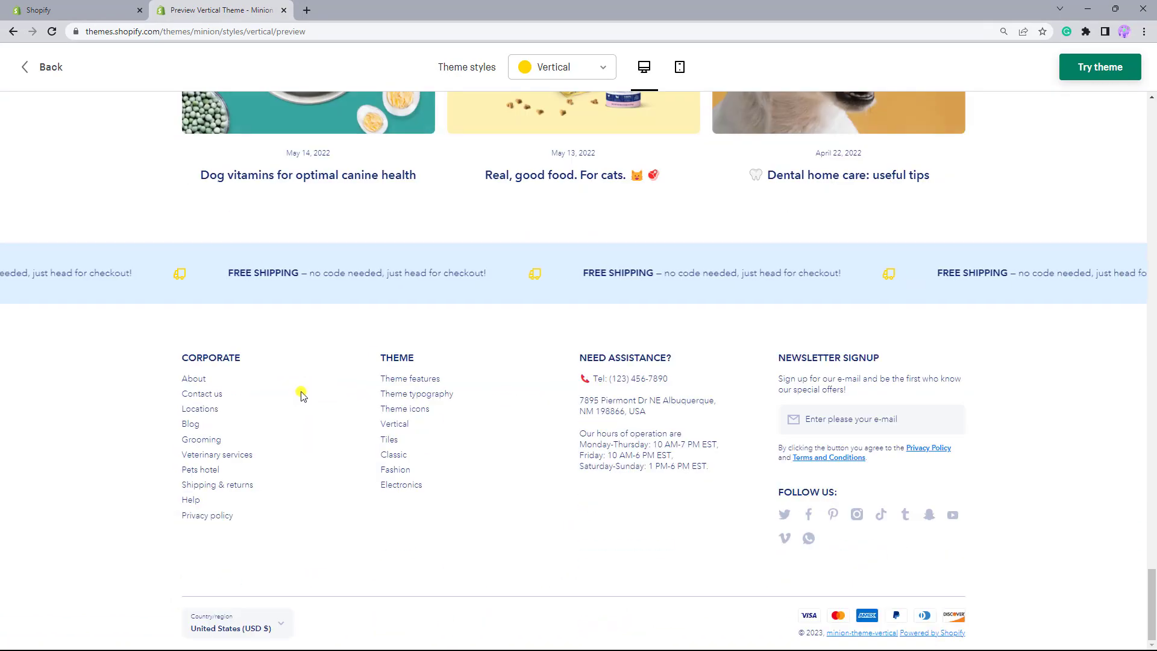
left_click(384, 415)
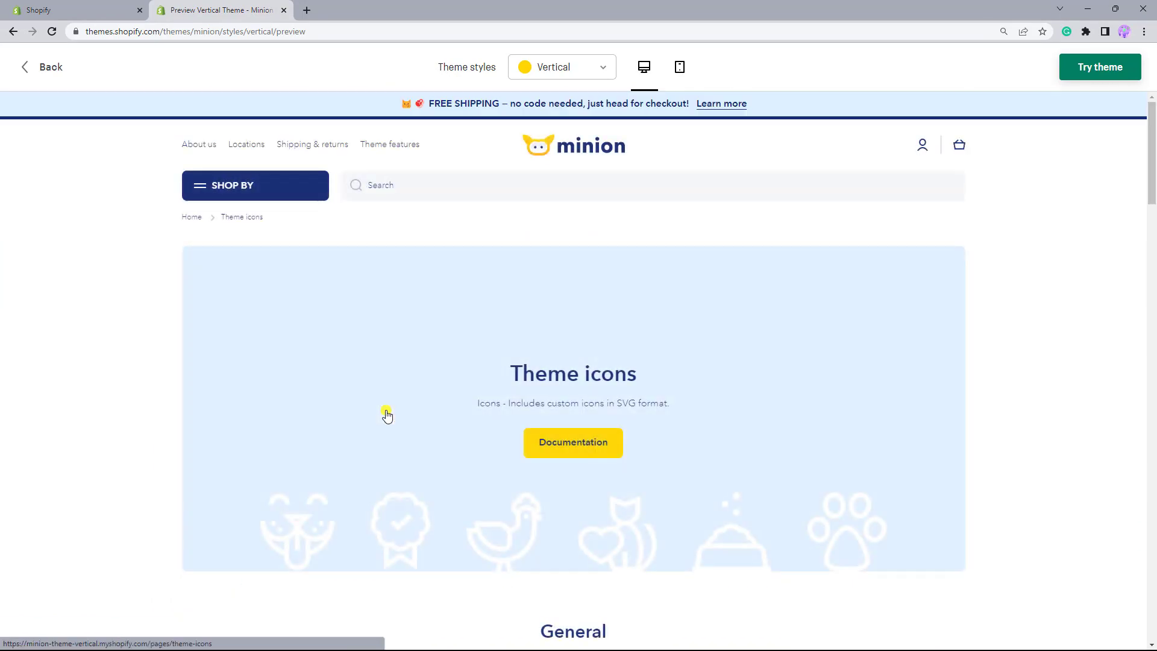
scroll(386, 415, "down", 7)
scroll(387, 414, "down", 12)
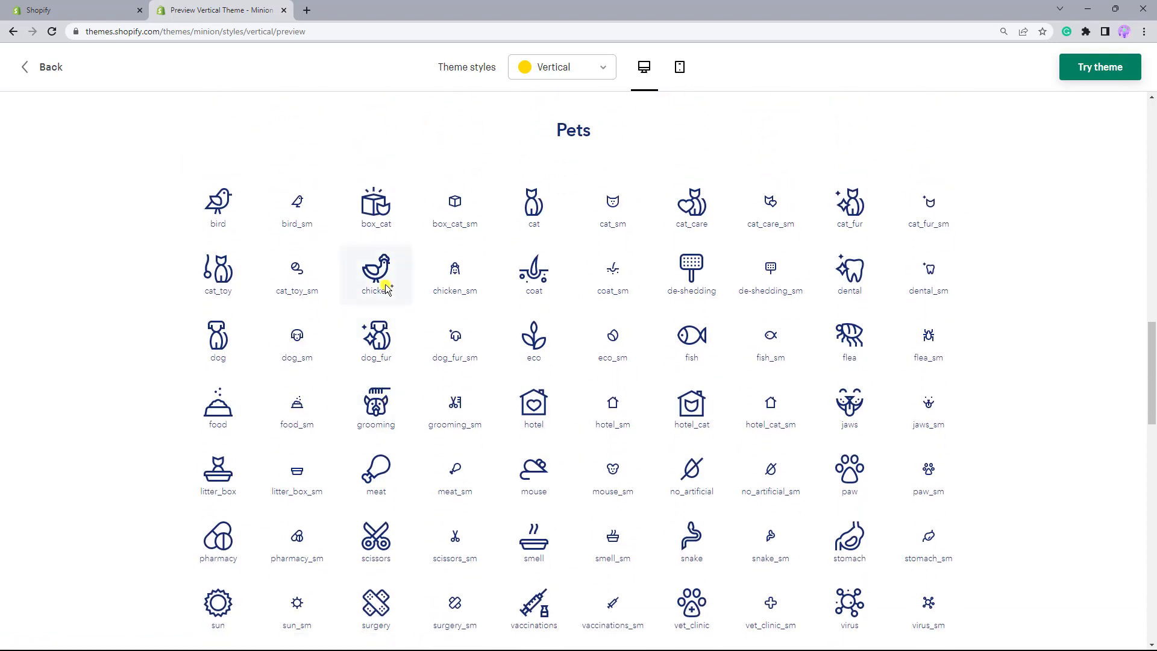
- Fill in the entry with icon "chicken" and text "All natural ingredients without any bad stuff", save it, and return to the entries list
left_click(85, 11)
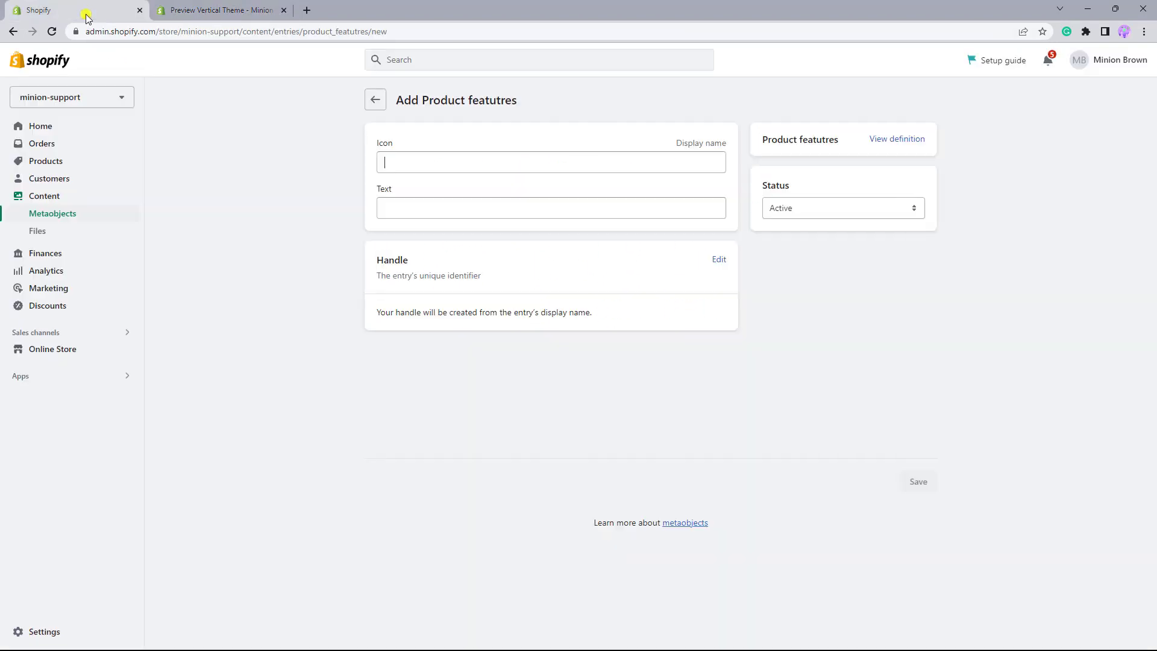
type("chicken")
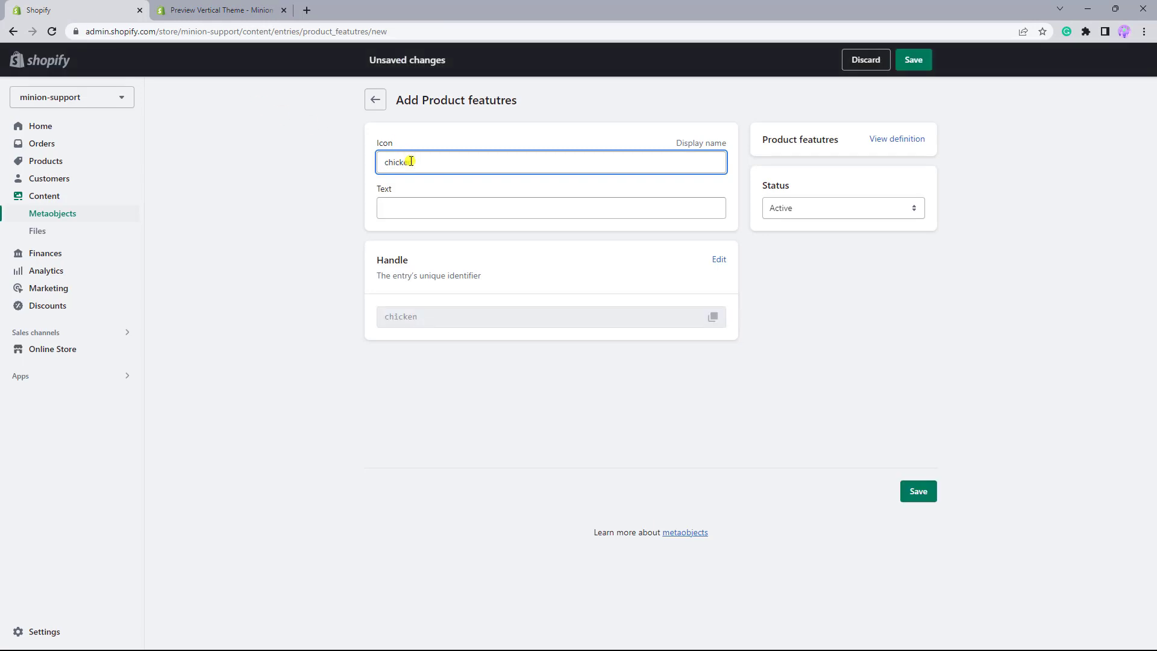
left_click(400, 212)
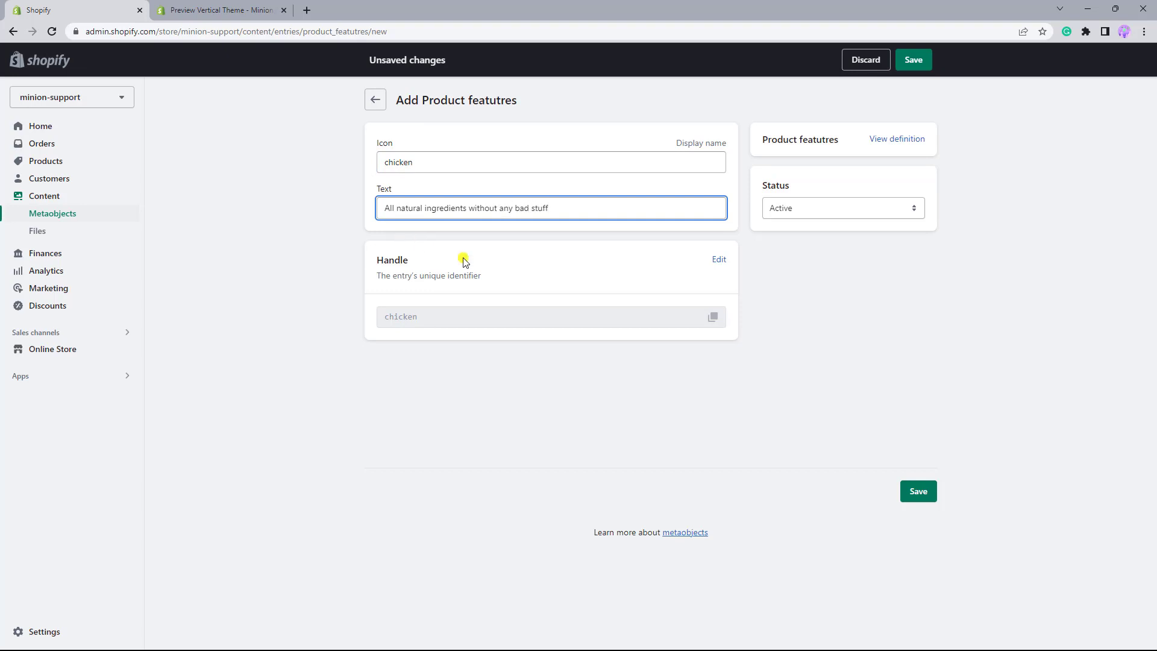
left_click(922, 498)
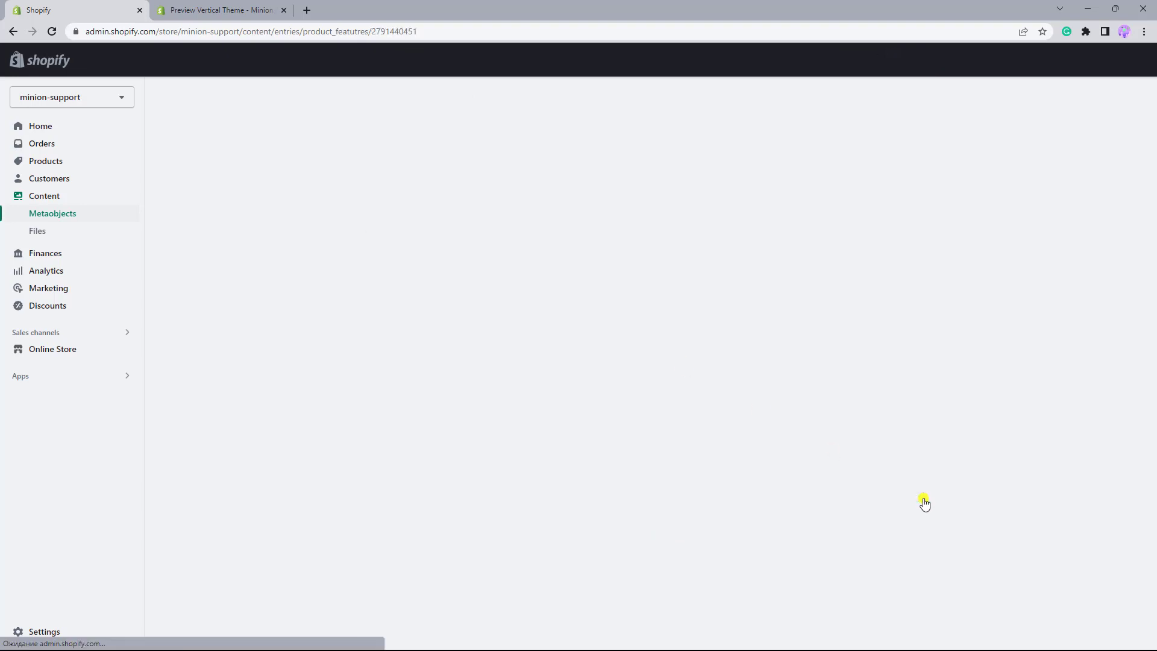
left_click(370, 100)
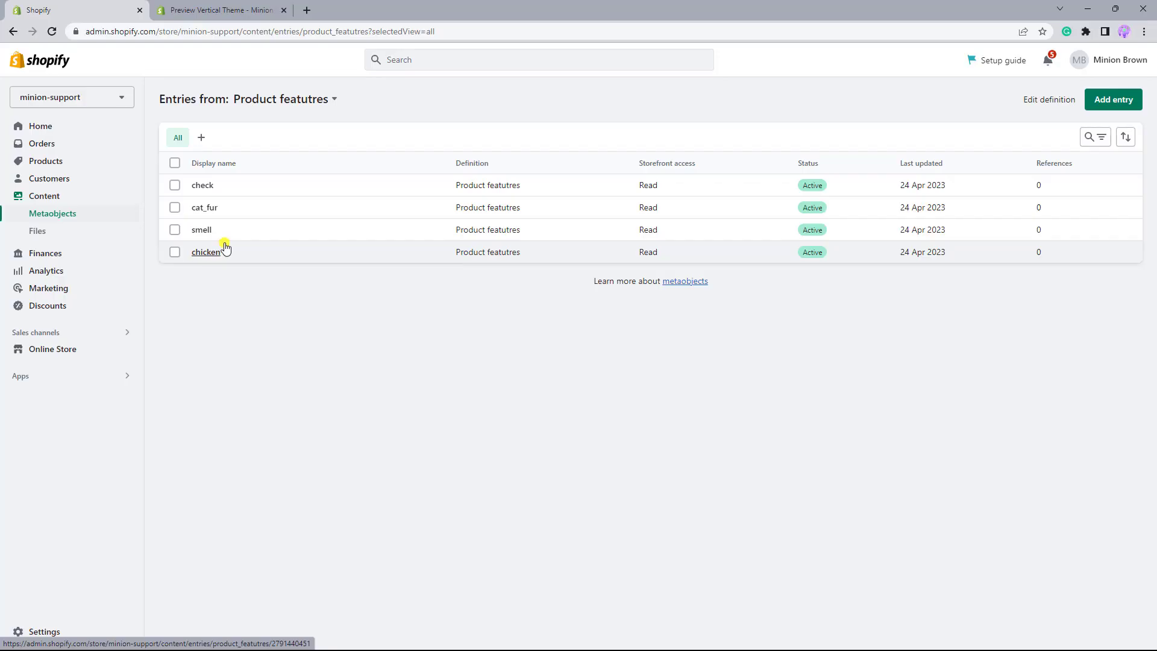
- Search the admin for "data" and open the product metafield definitions through the Metafields result
left_click(407, 64)
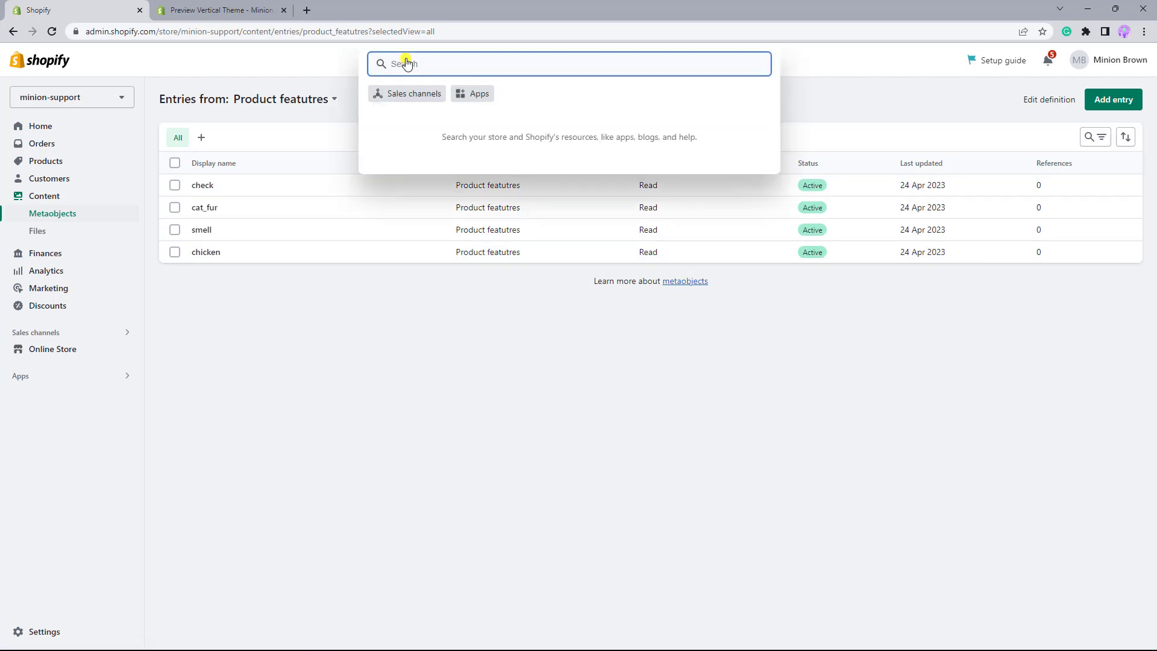
type("da")
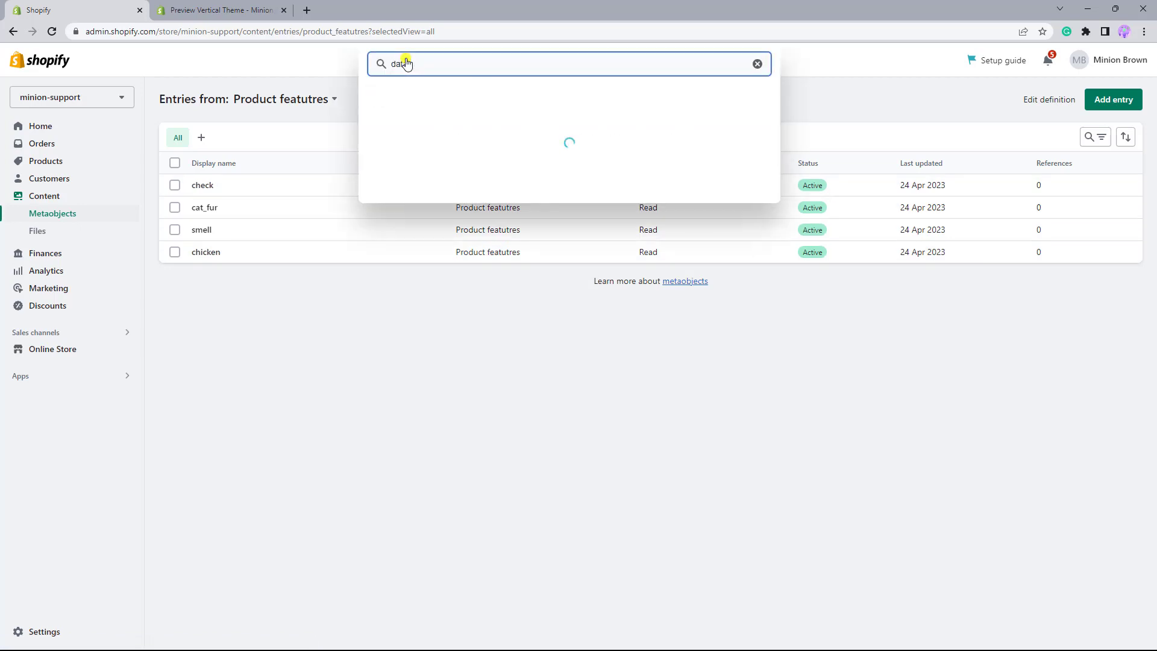
type("ta")
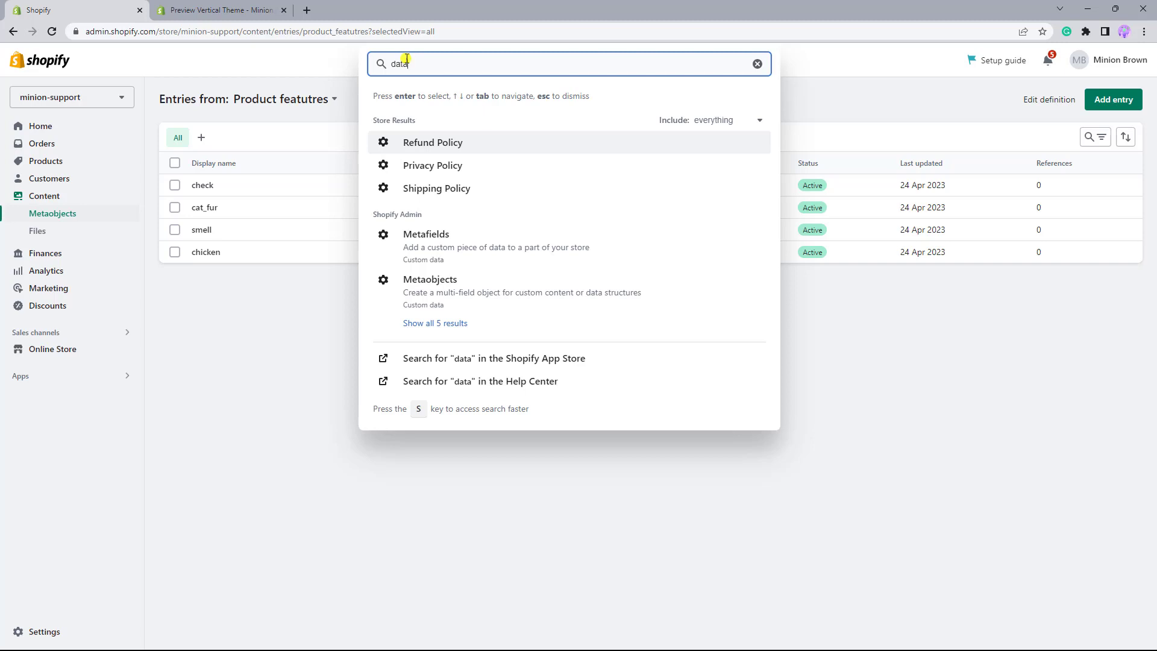
left_click(414, 235)
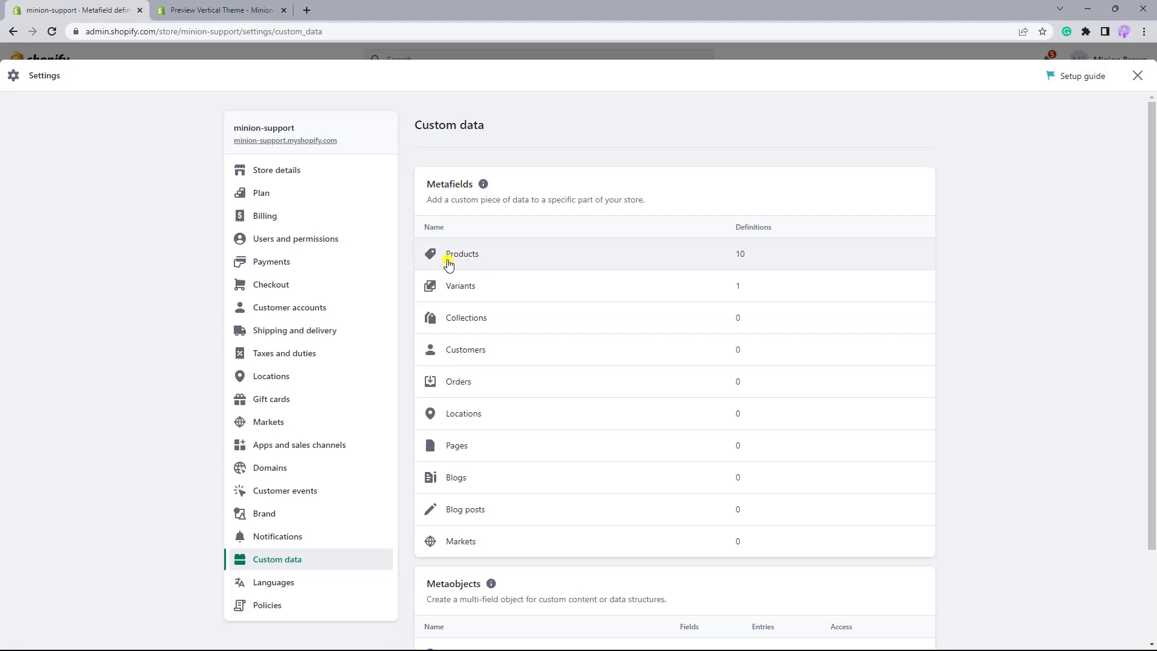
left_click(475, 264)
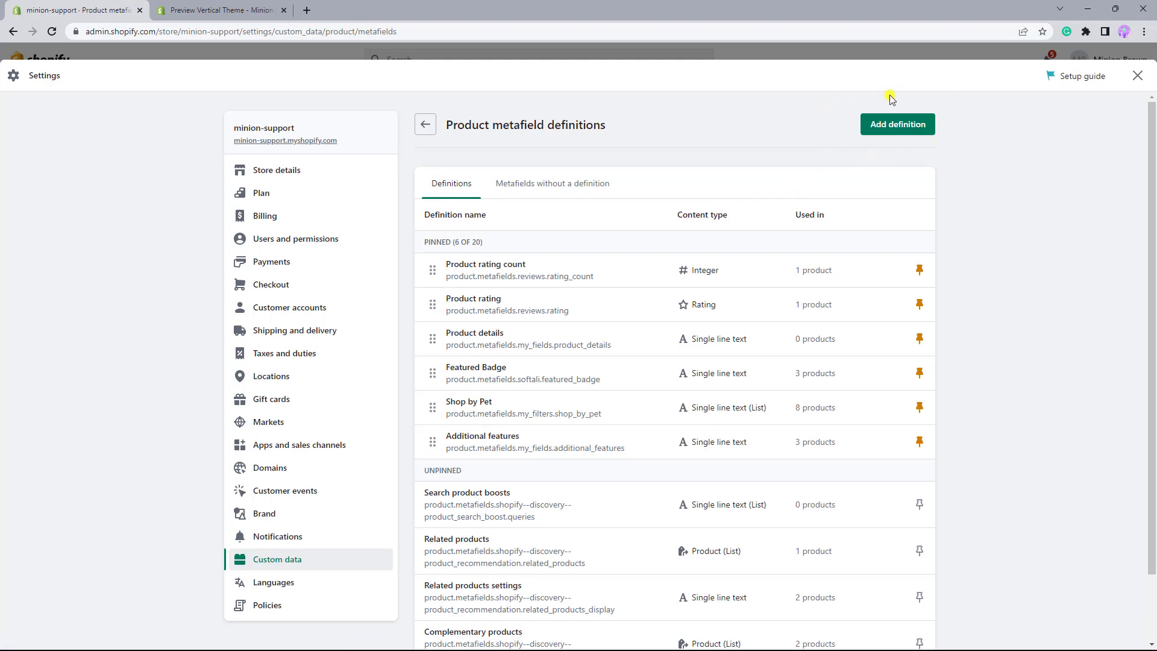
- Start a new product metafield definition named "Feature 4" and check its namespace and key
left_click(907, 132)
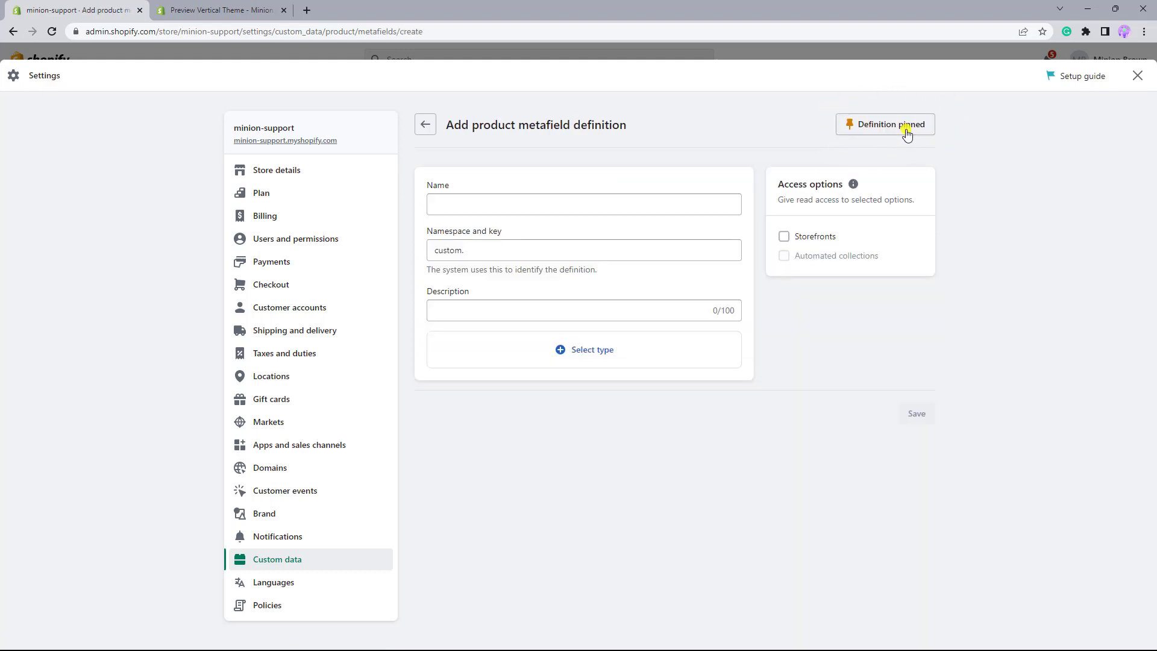
type("Feature 4")
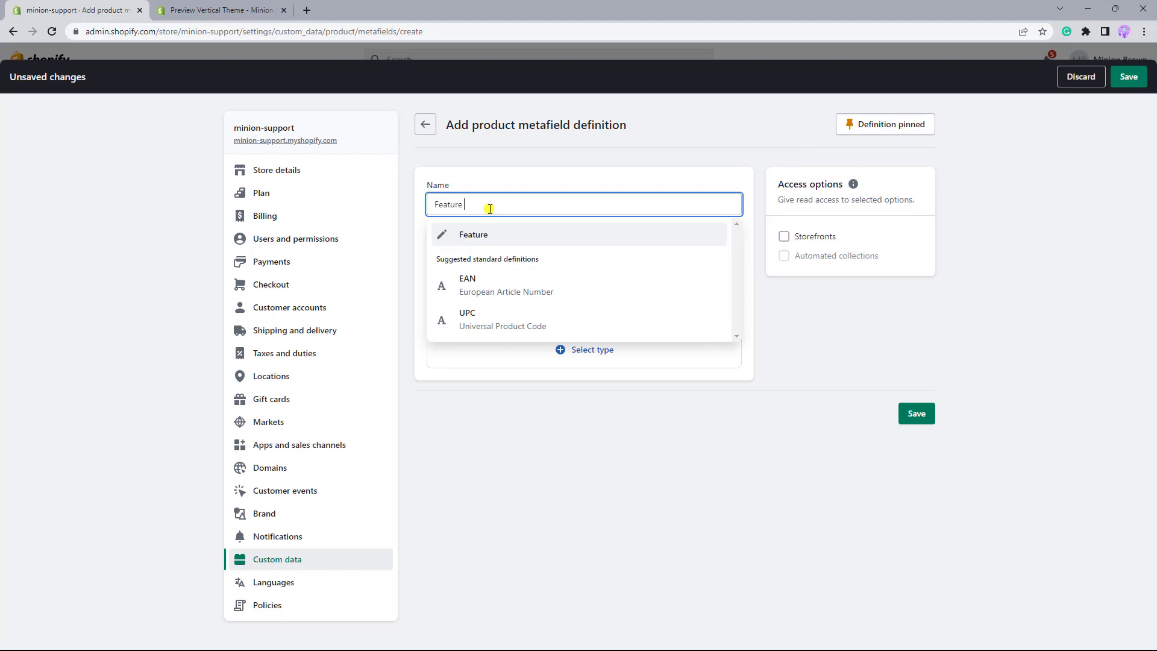
left_click(479, 241)
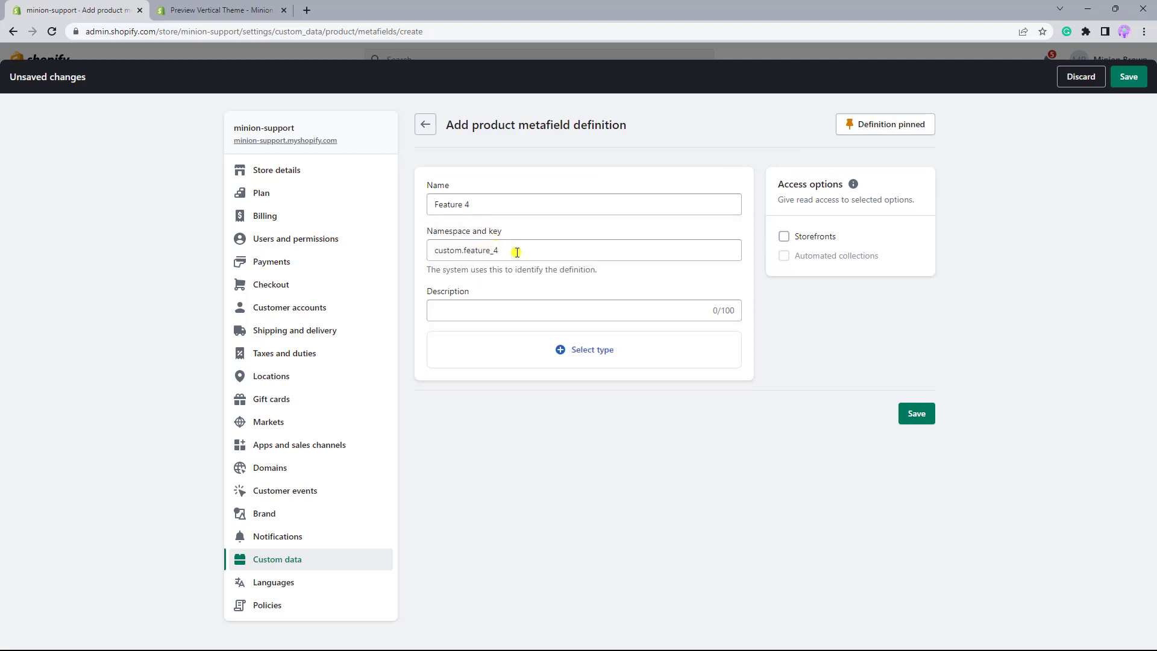
left_click_drag(517, 252, 415, 255)
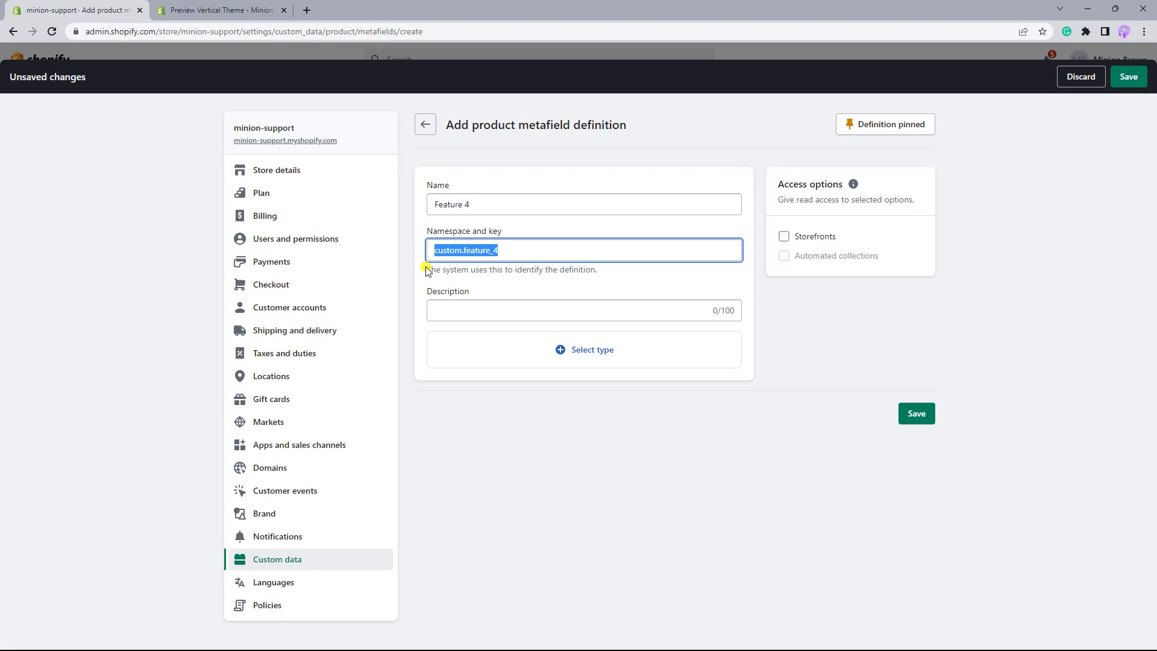
left_click(450, 310)
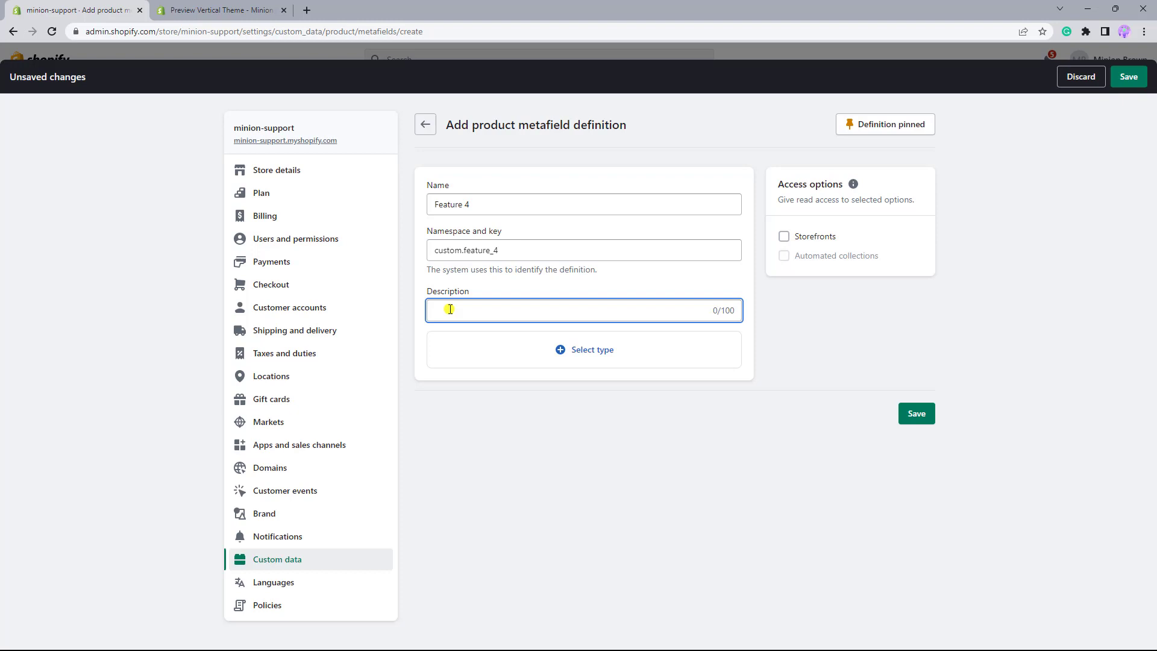
- Set the metafield type to Metaobject referencing Product featutres with one entry, and save the definition
left_click(585, 354)
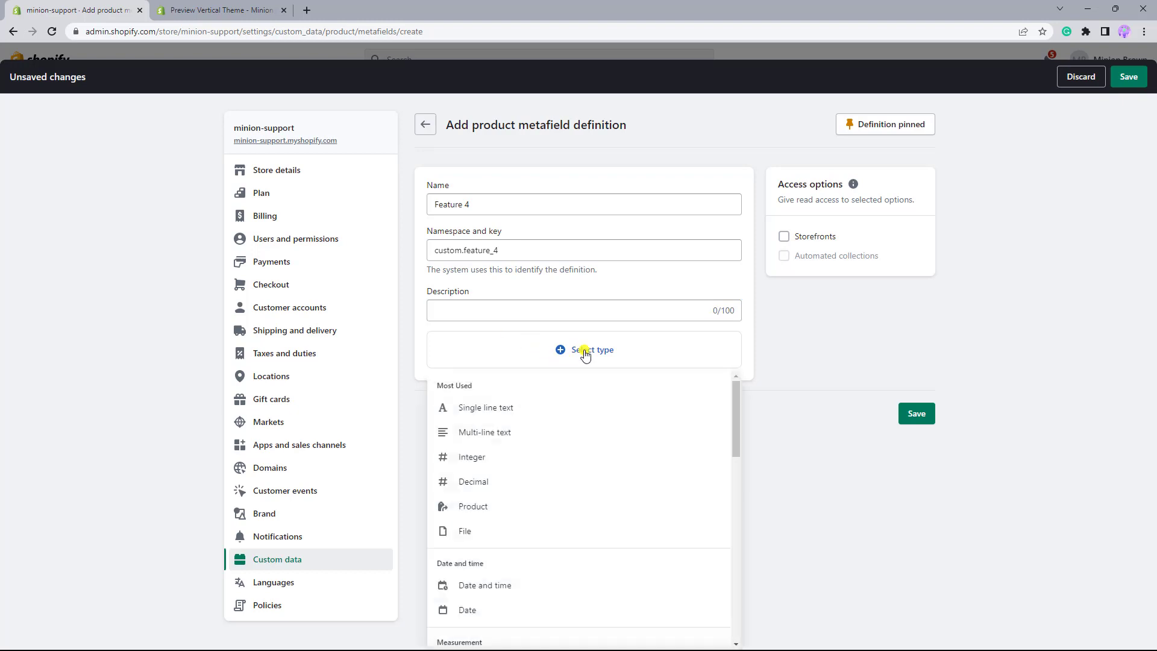
scroll(584, 413, "down", 8)
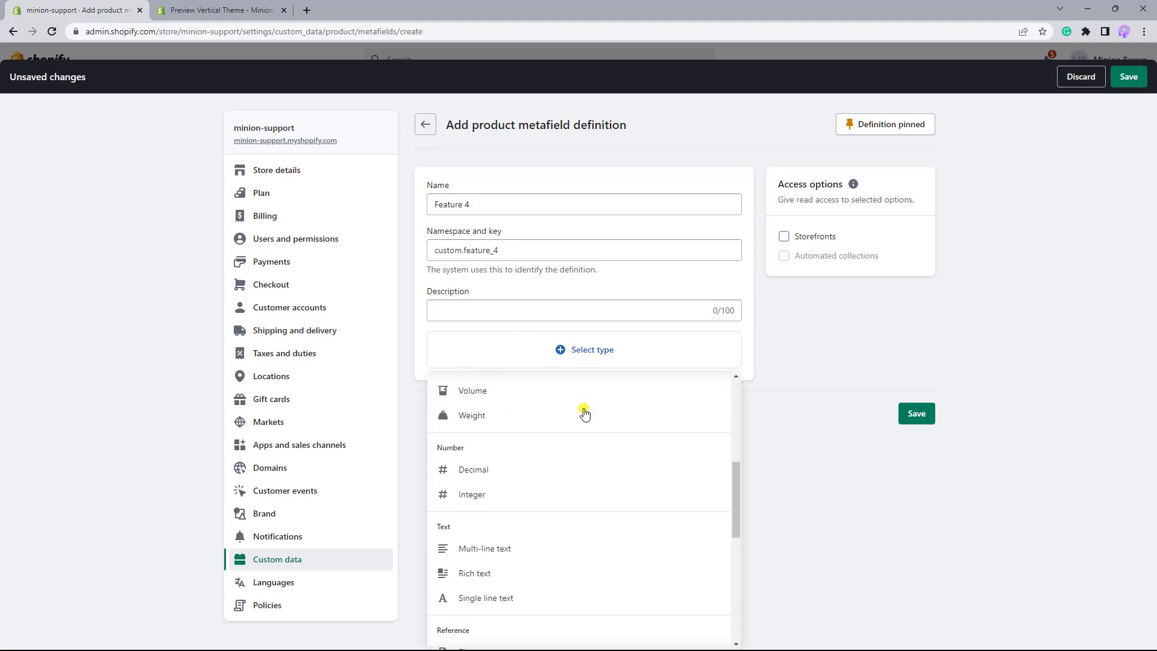
scroll(584, 413, "down", 4)
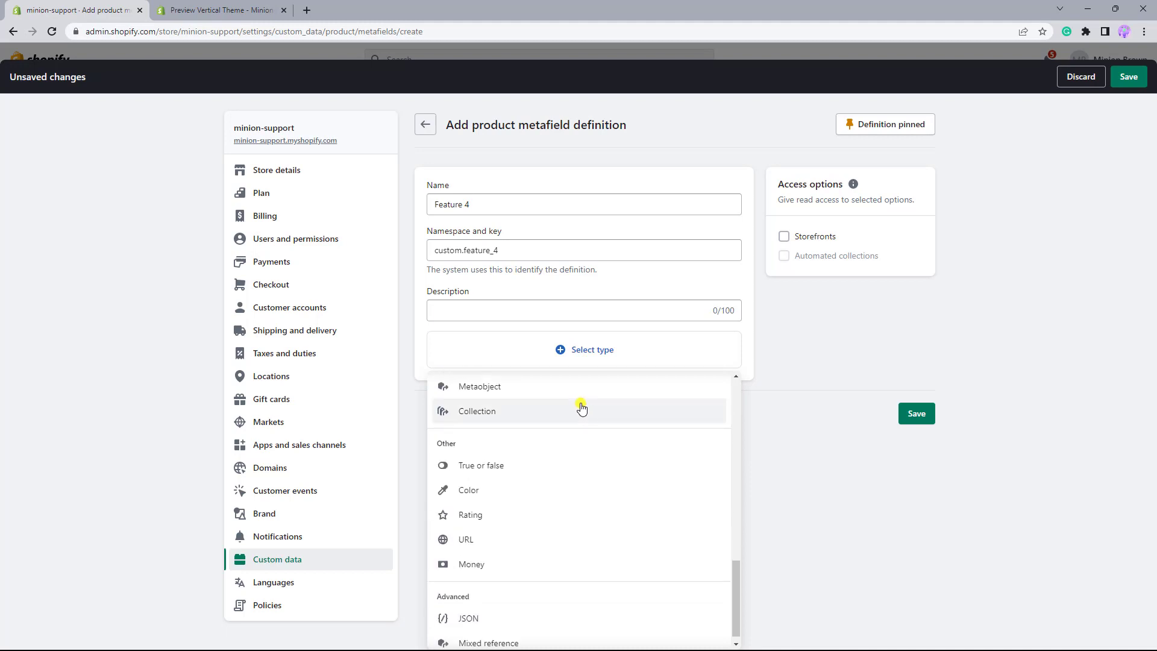
left_click(580, 391)
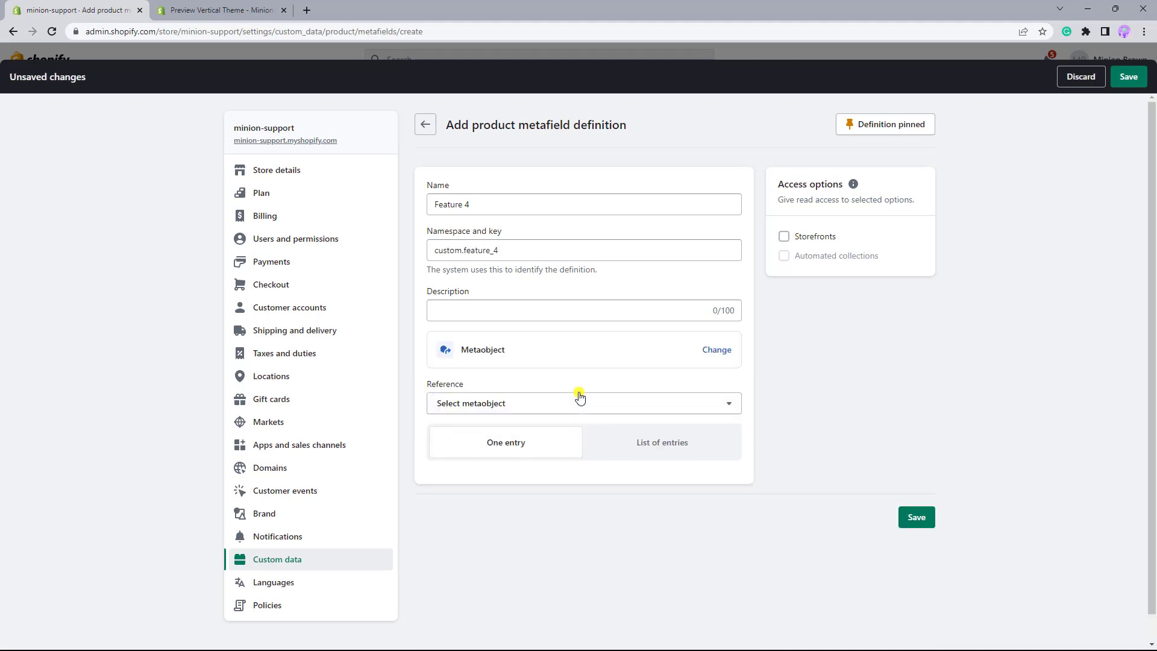
left_click(578, 405)
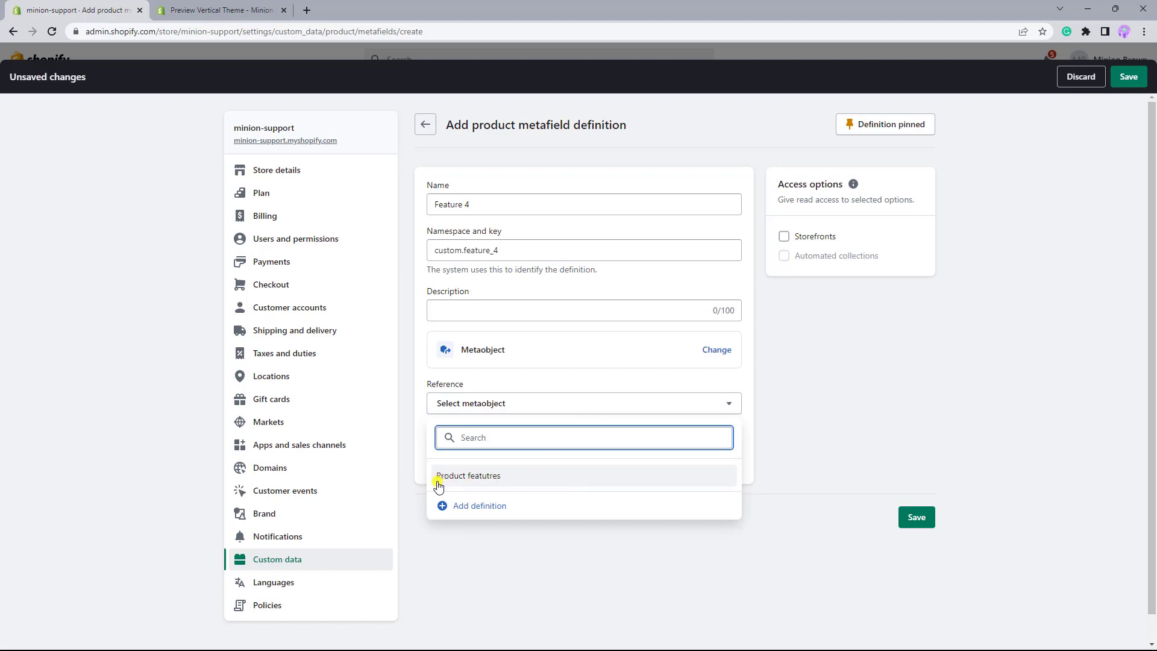
left_click(499, 482)
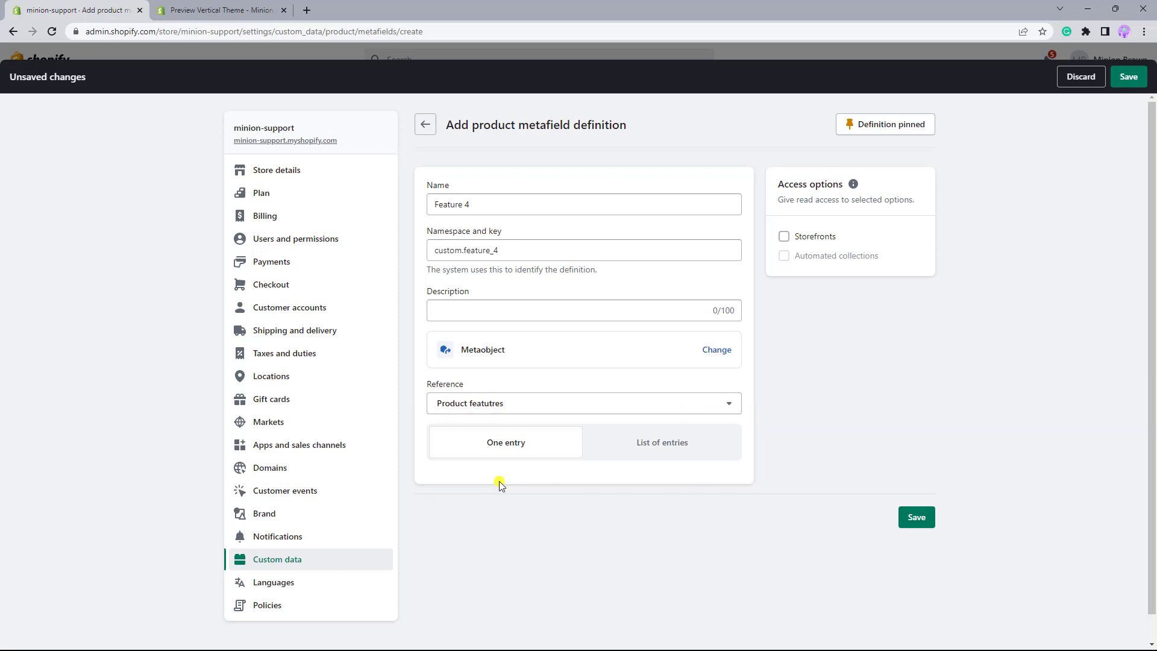
left_click(910, 523)
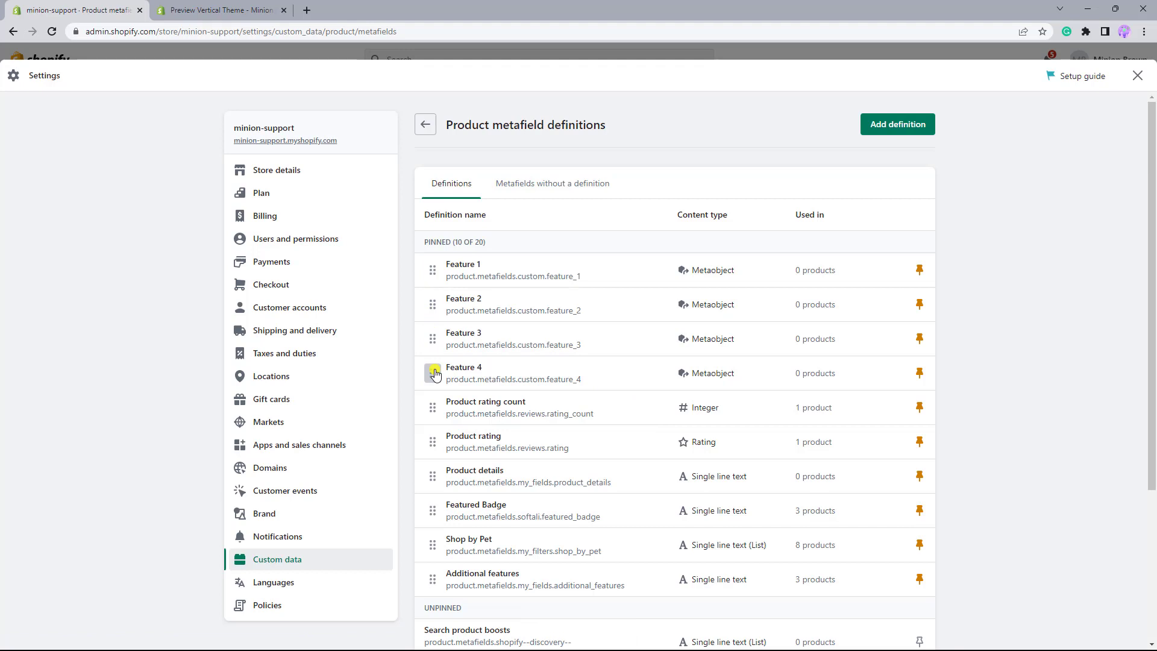
- Leave the settings and open the Cat Chicken Pate Wet Food product for editing
left_click(1138, 75)
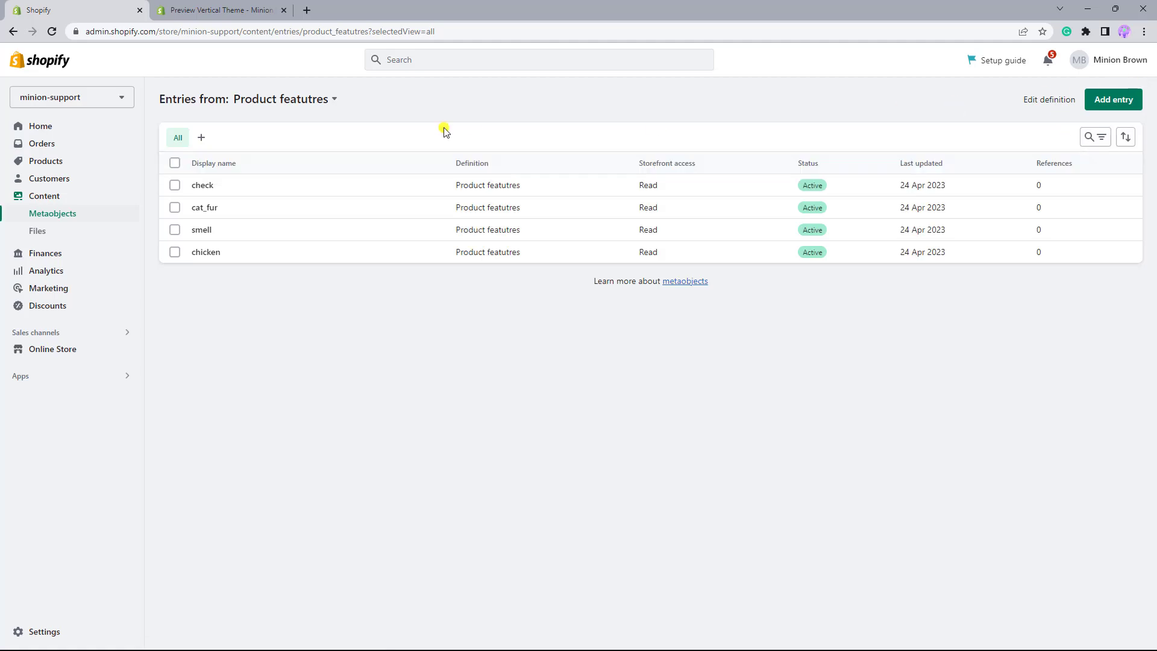
left_click(53, 165)
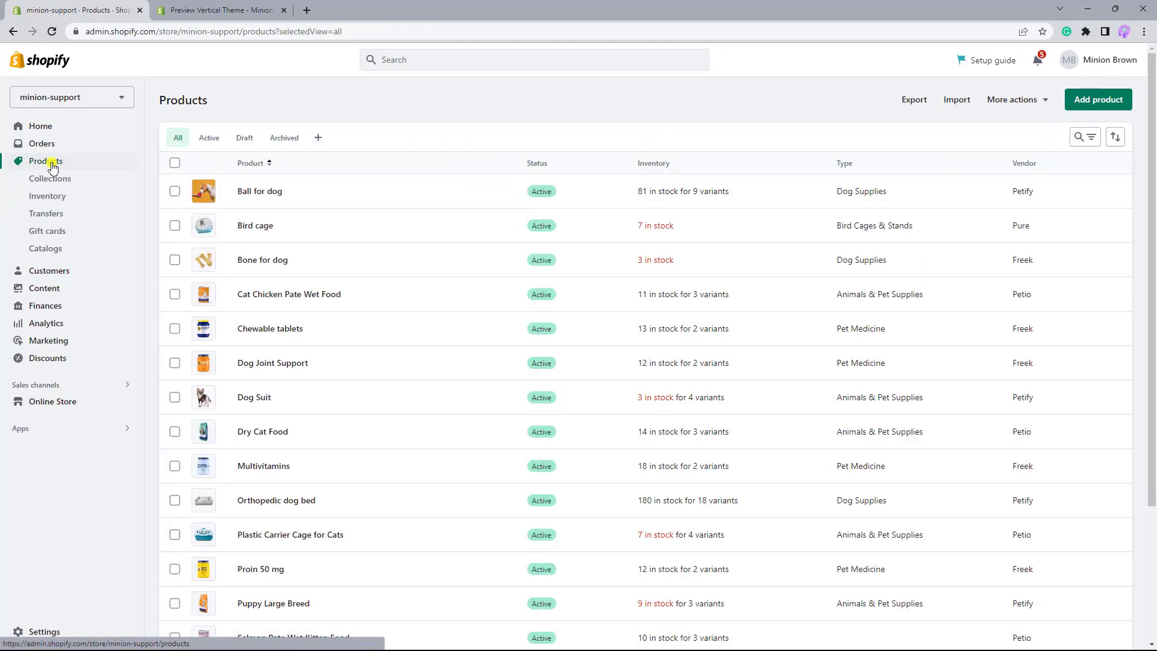
left_click(279, 295)
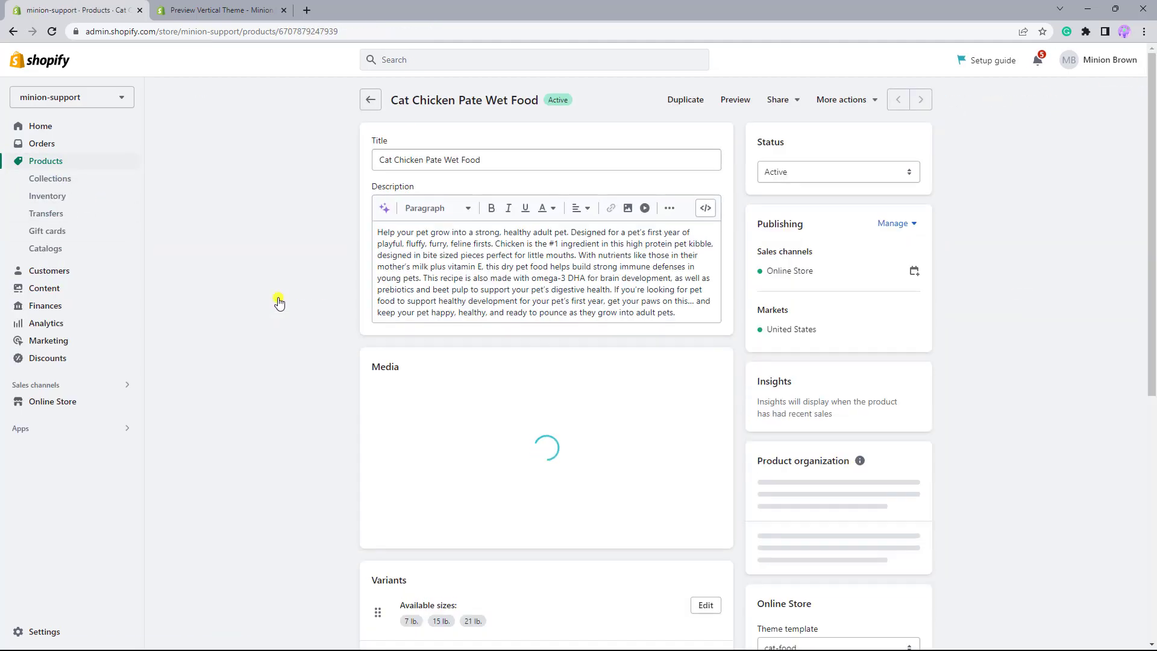
- Assign the chicken entry to the product's Feature 1 metafield
scroll(279, 301, "down", 5)
scroll(279, 302, "down", 7)
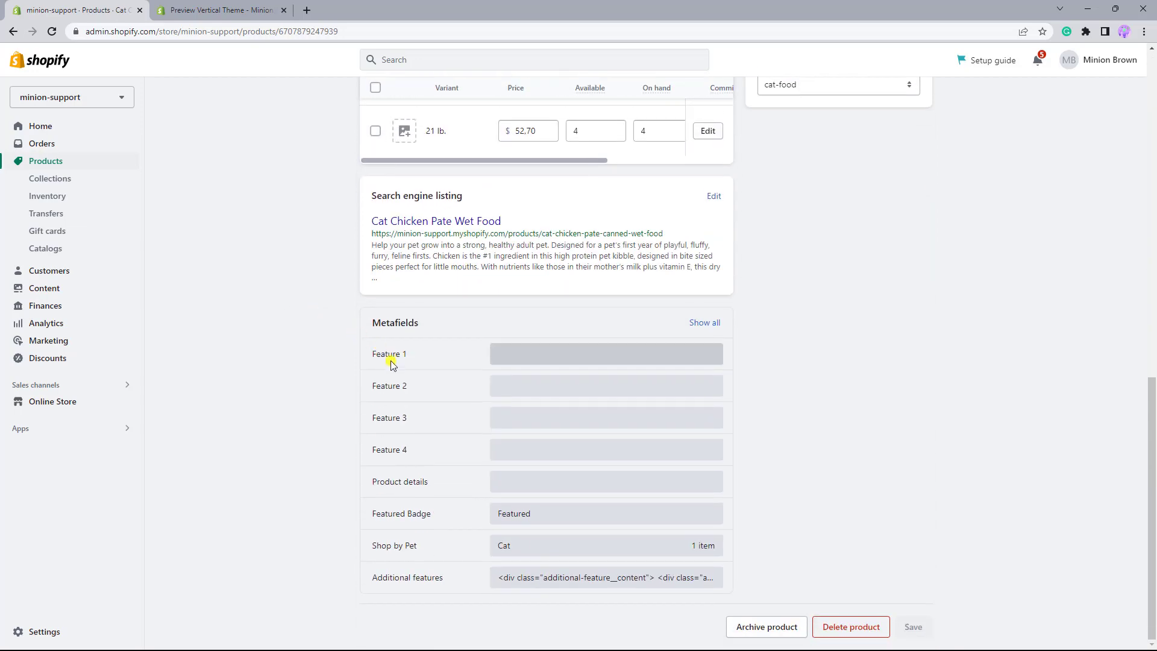
left_click(517, 360)
left_click(519, 356)
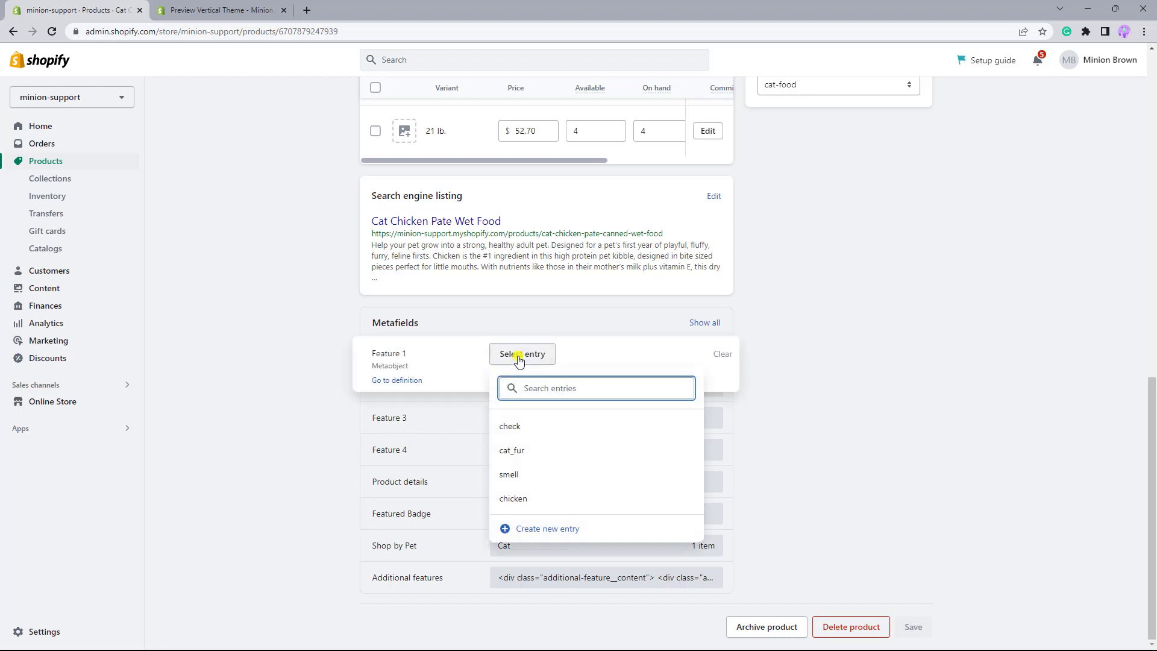
left_click(536, 491)
left_click(783, 362)
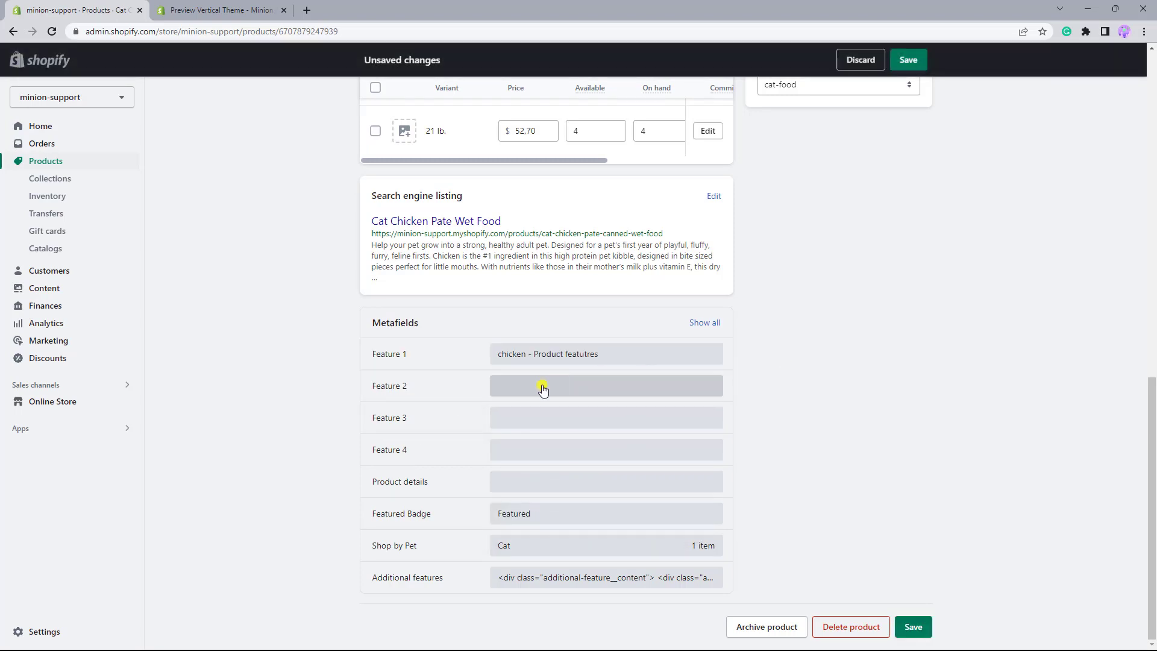
- Assign the smell entry to the product's Feature 2 metafield
left_click(543, 389)
left_click(541, 389)
left_click(535, 508)
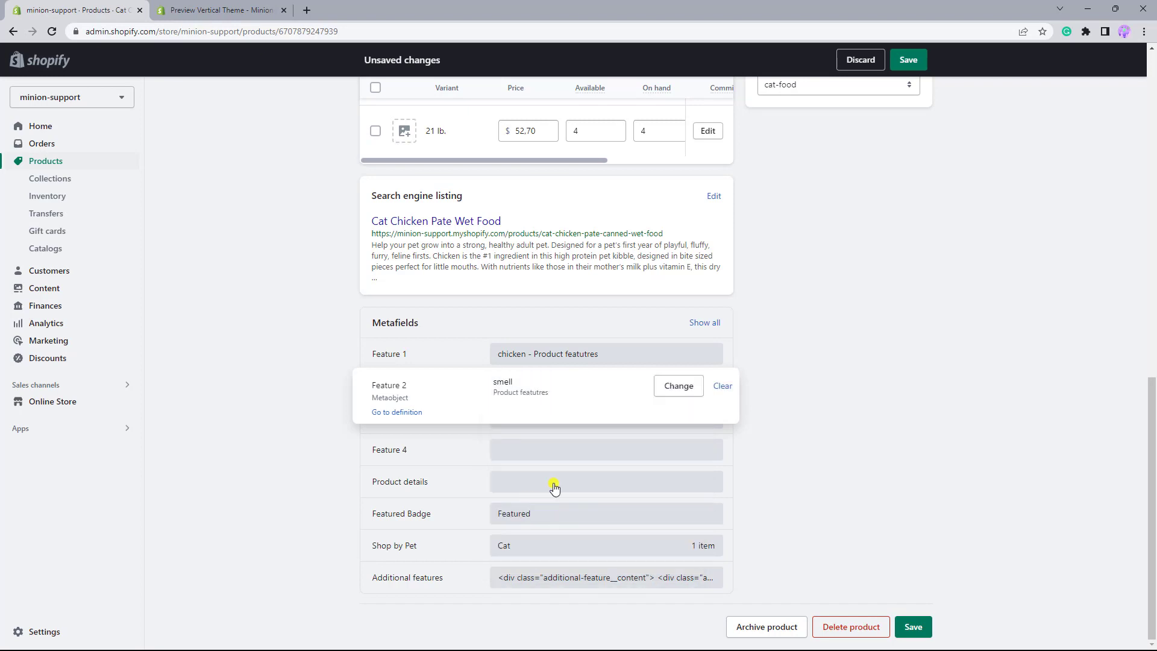
- Assign the cat_fur entry to the product's Feature 3 metafield
left_click(783, 374)
left_click(543, 429)
left_click(536, 421)
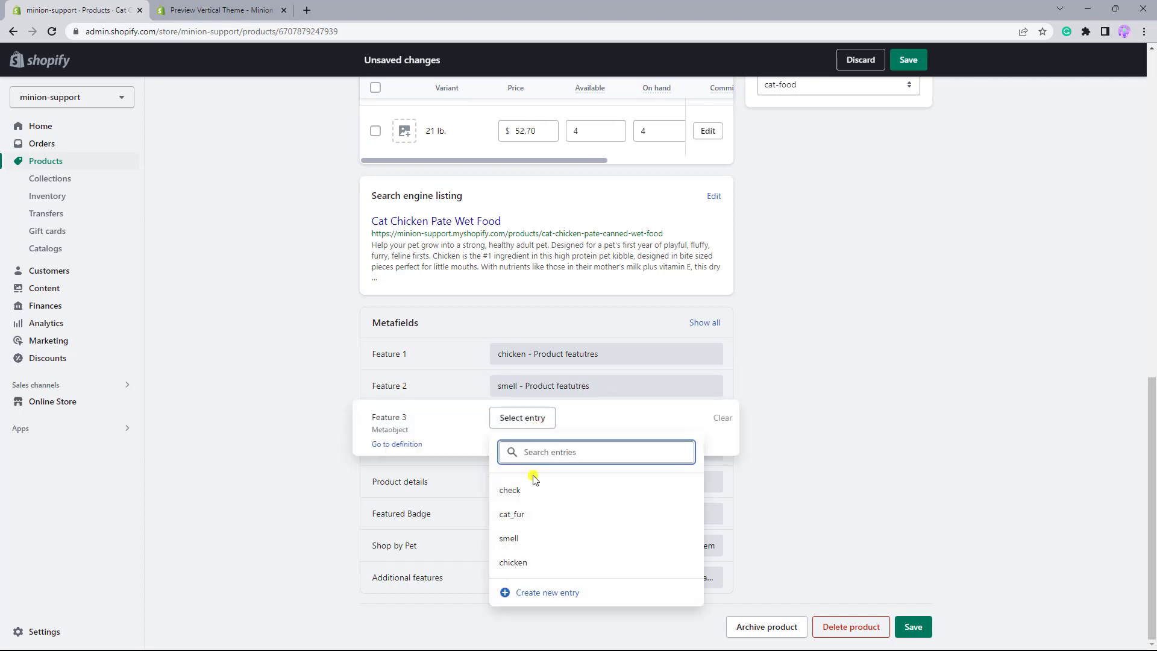
left_click(524, 514)
left_click(857, 374)
- Assign the check entry to the product's Feature 4 metafield and save the product
left_click(530, 458)
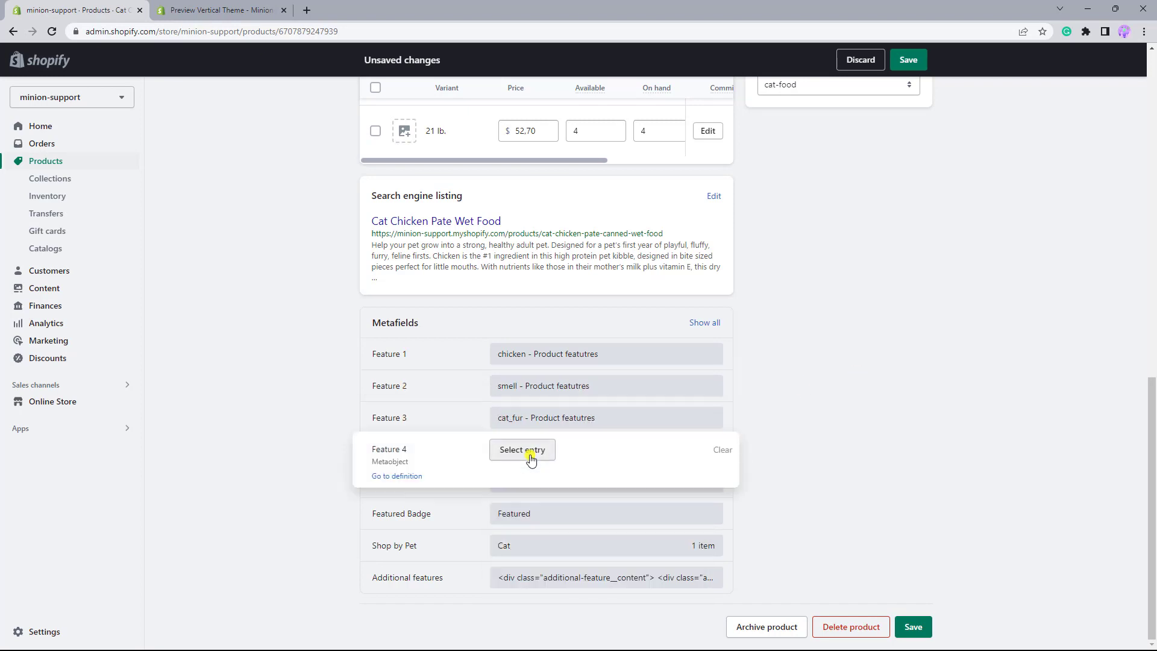
left_click(530, 457)
left_click(517, 522)
left_click(808, 422)
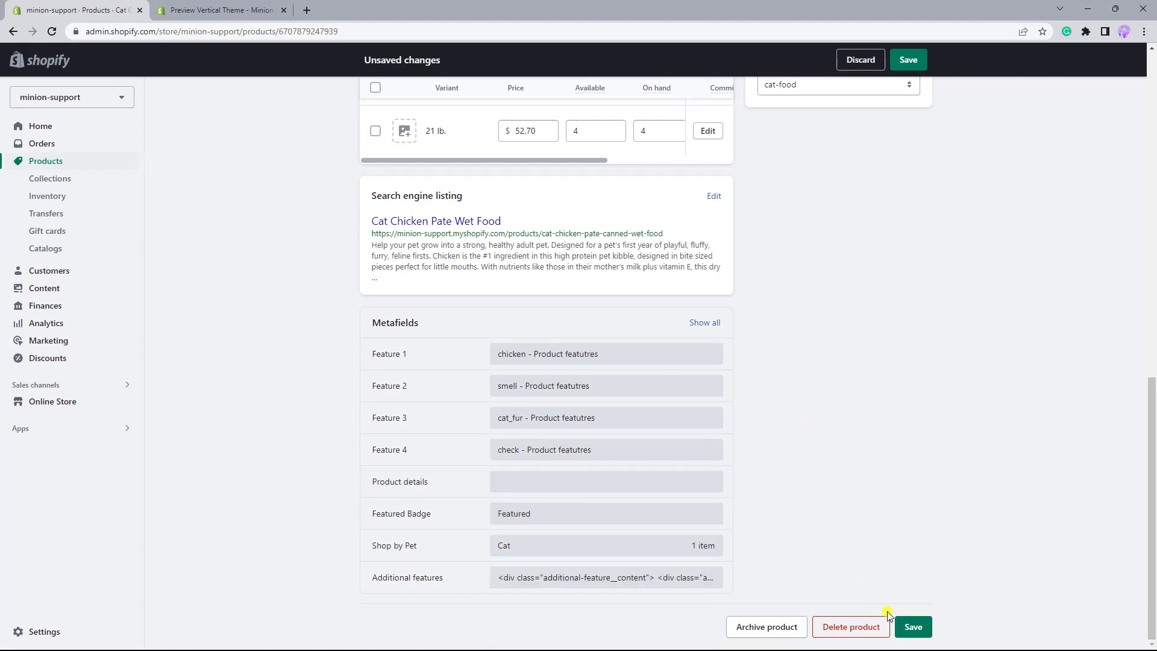
left_click(912, 625)
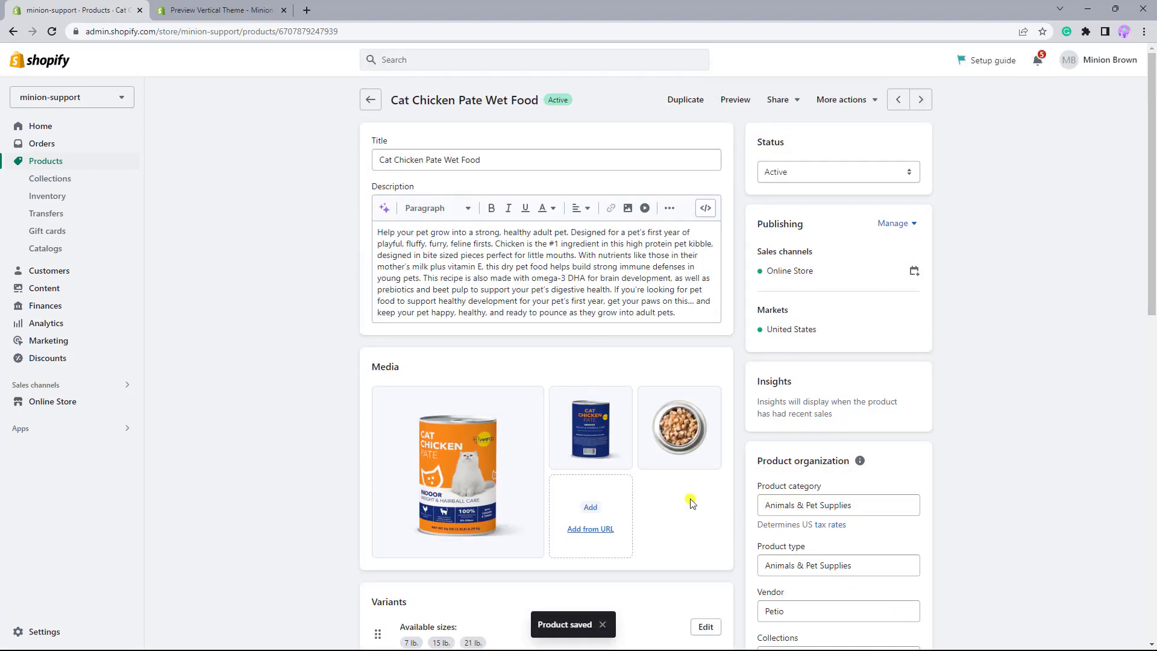
- Return to the product list and open the Salmon Pate Wet Kitten Food product for editing
left_click(370, 99)
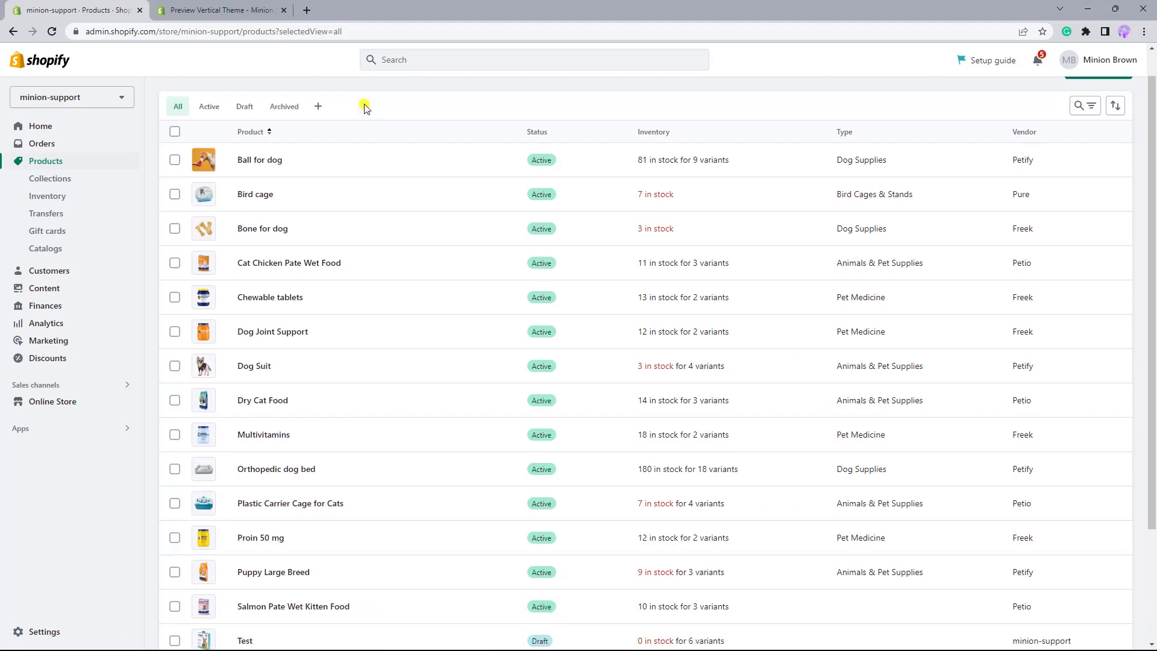
scroll(365, 108, "down", 3)
left_click(302, 462)
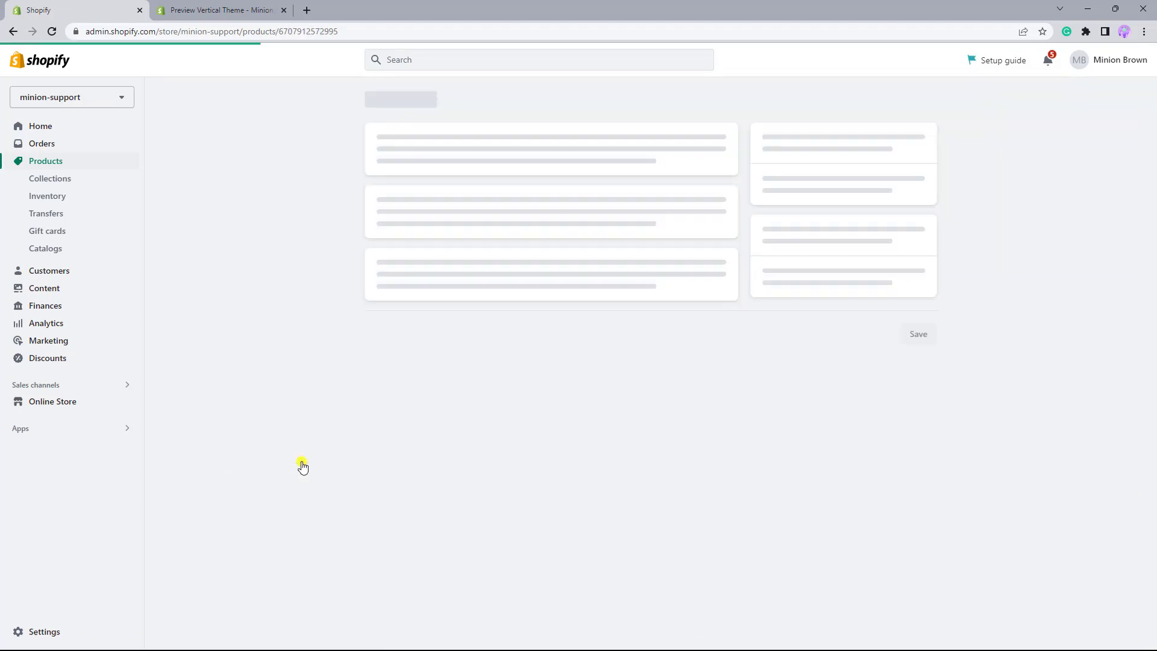
- Assign the cat_fur entry to the Feature 1 metafield of Salmon Pate Wet Kitten Food
scroll(302, 465, "down", 9)
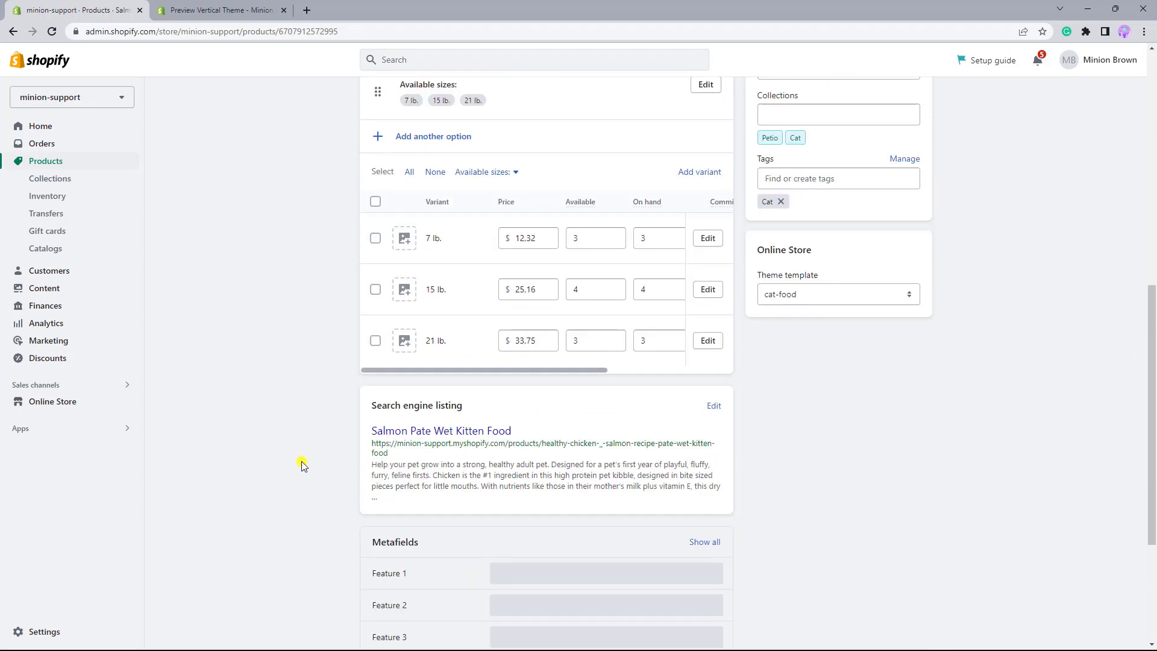
scroll(302, 465, "down", 4)
left_click(505, 358)
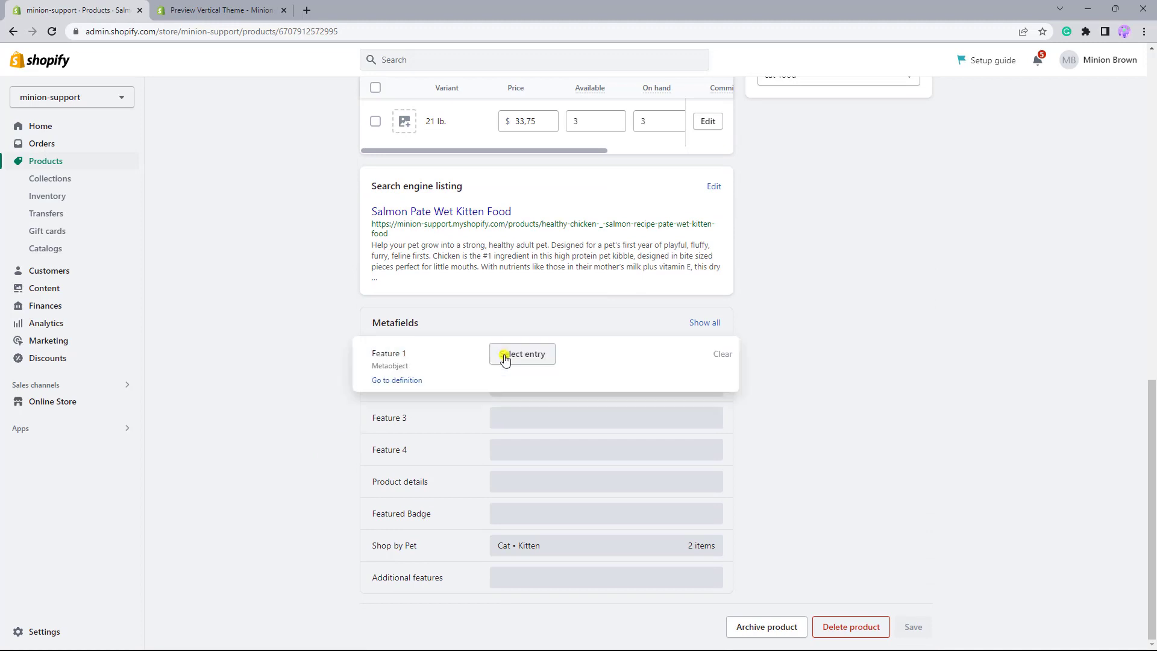
left_click(504, 358)
left_click(511, 449)
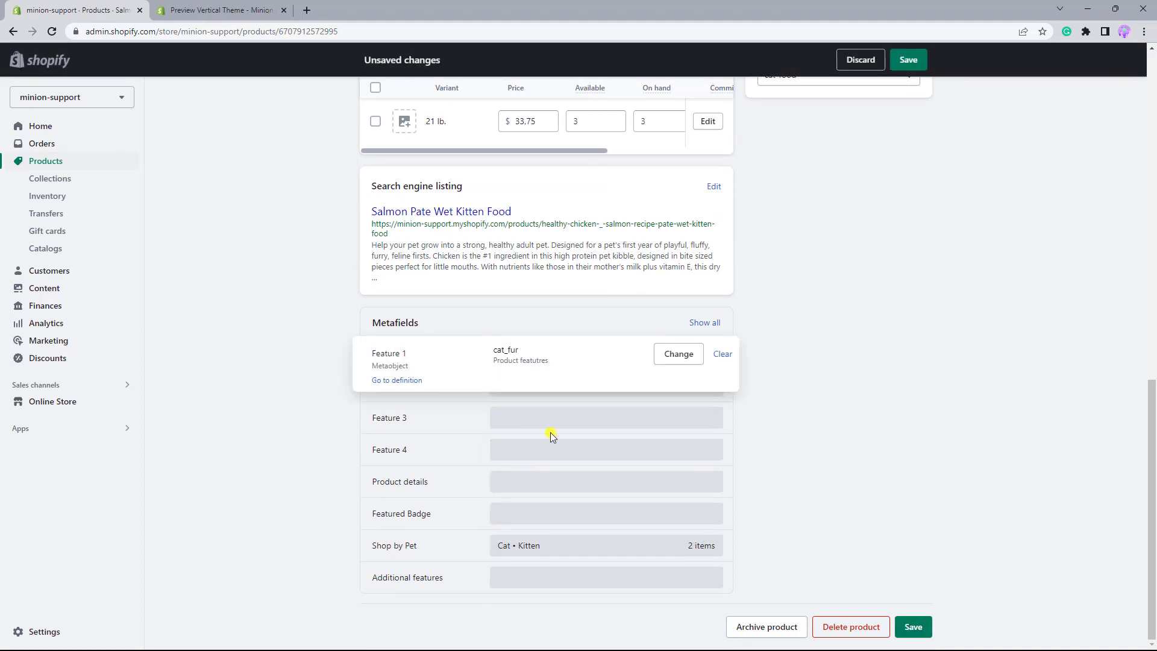
left_click(789, 325)
- Assign the check entry to the Feature 2 metafield of Salmon Pate Wet Kitten Food and save the product
left_click(532, 384)
left_click(532, 388)
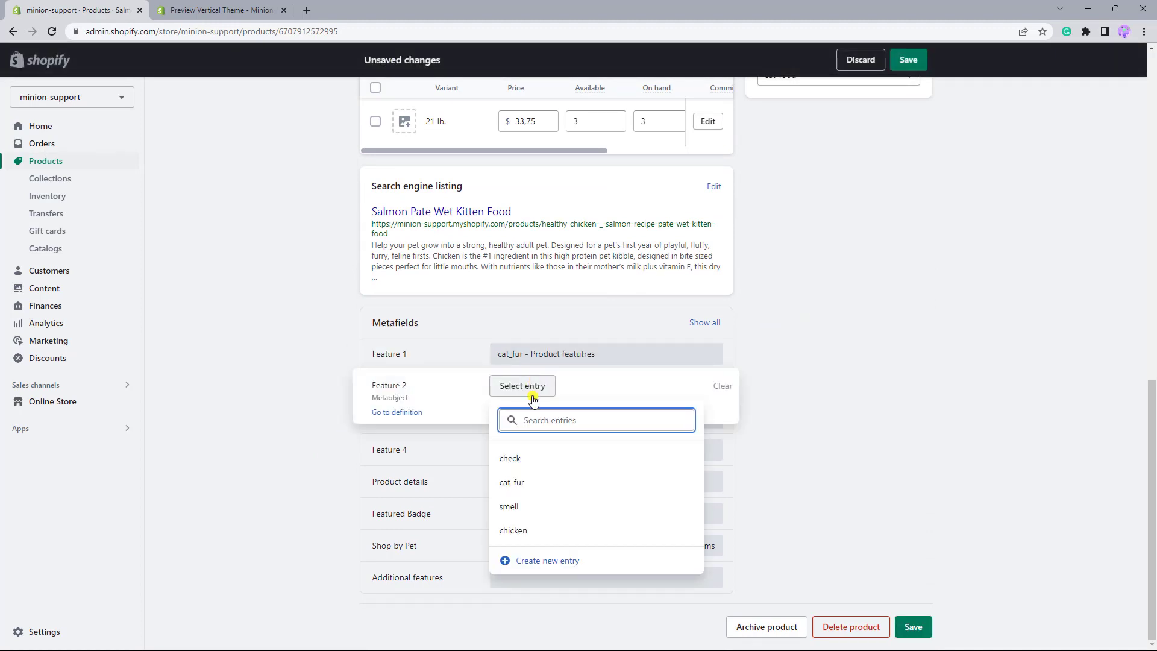
left_click(530, 460)
left_click(814, 354)
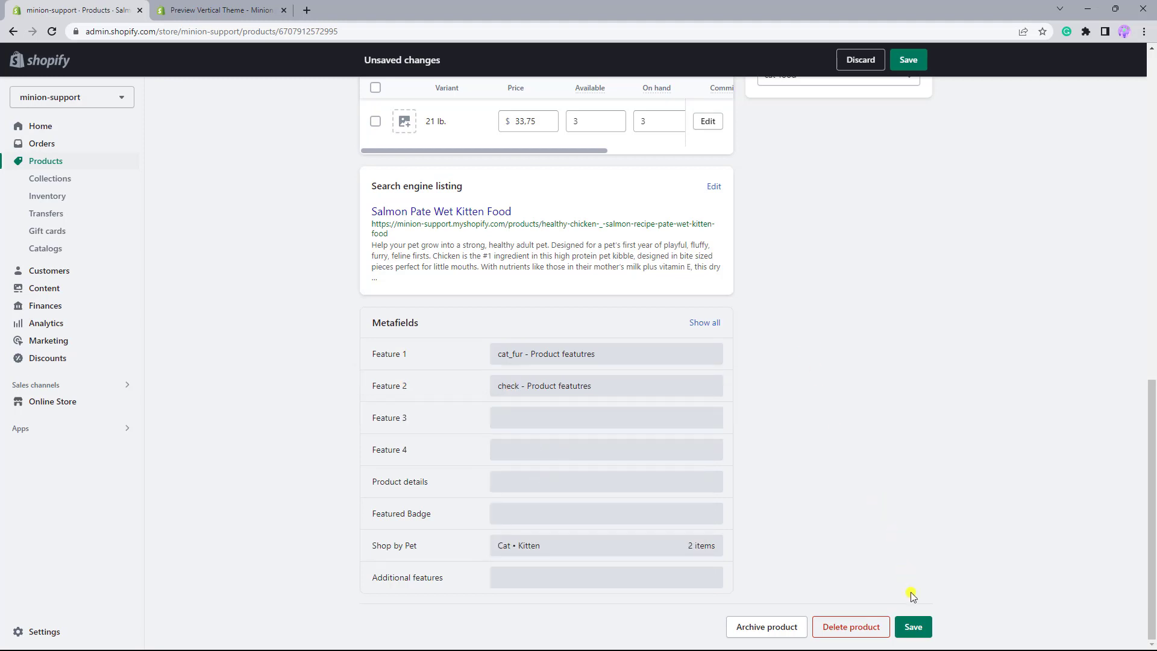
left_click(914, 627)
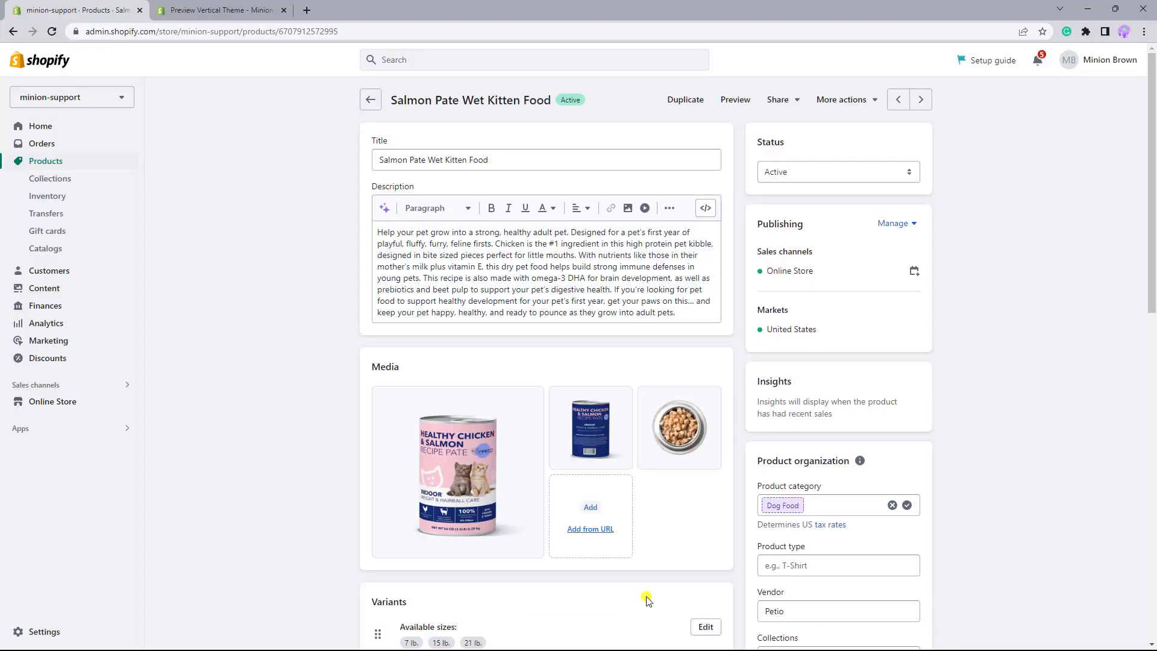
- Open the current Minion theme in the theme editor and switch to the cat-food product template
left_click(80, 401)
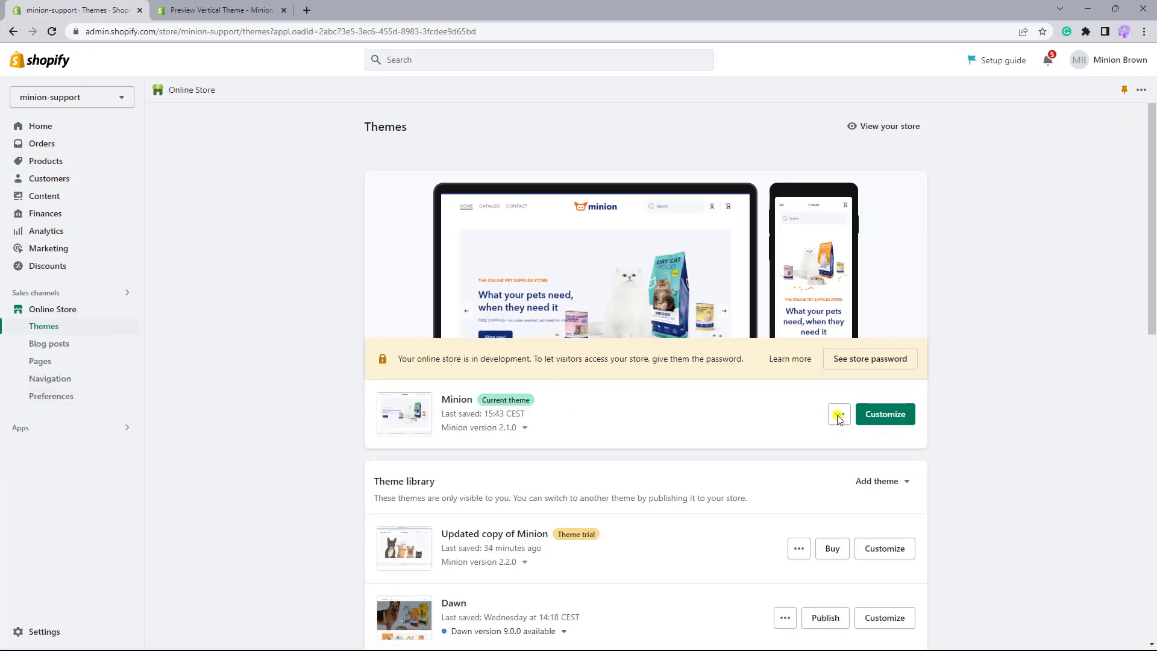
left_click(912, 420)
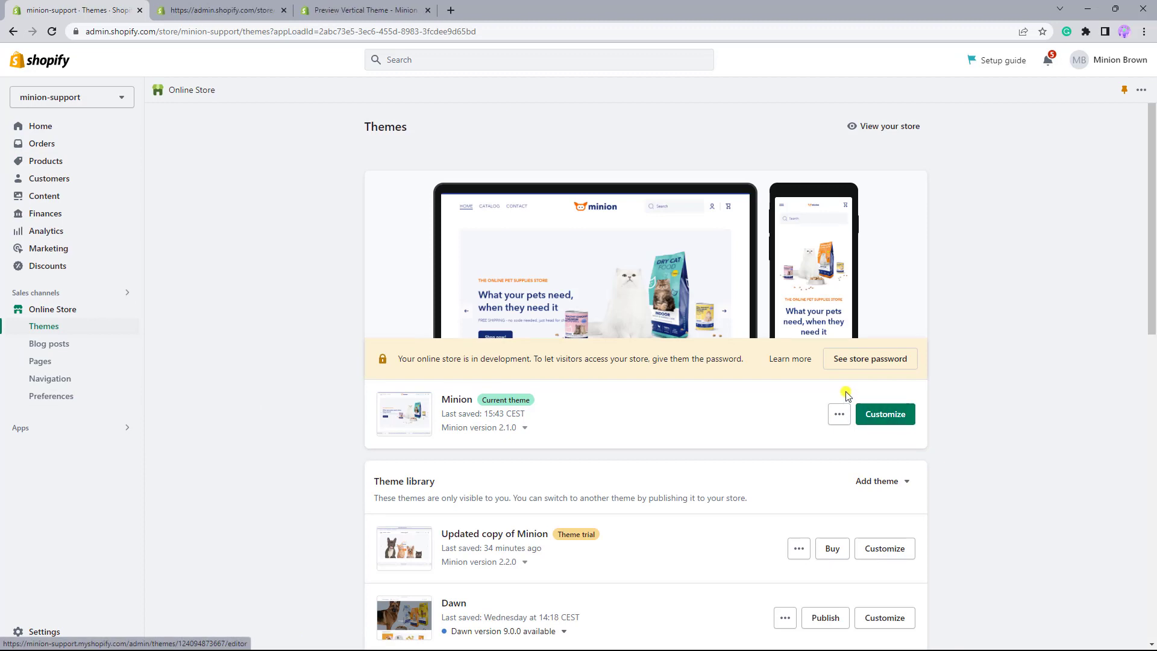
left_click(251, 15)
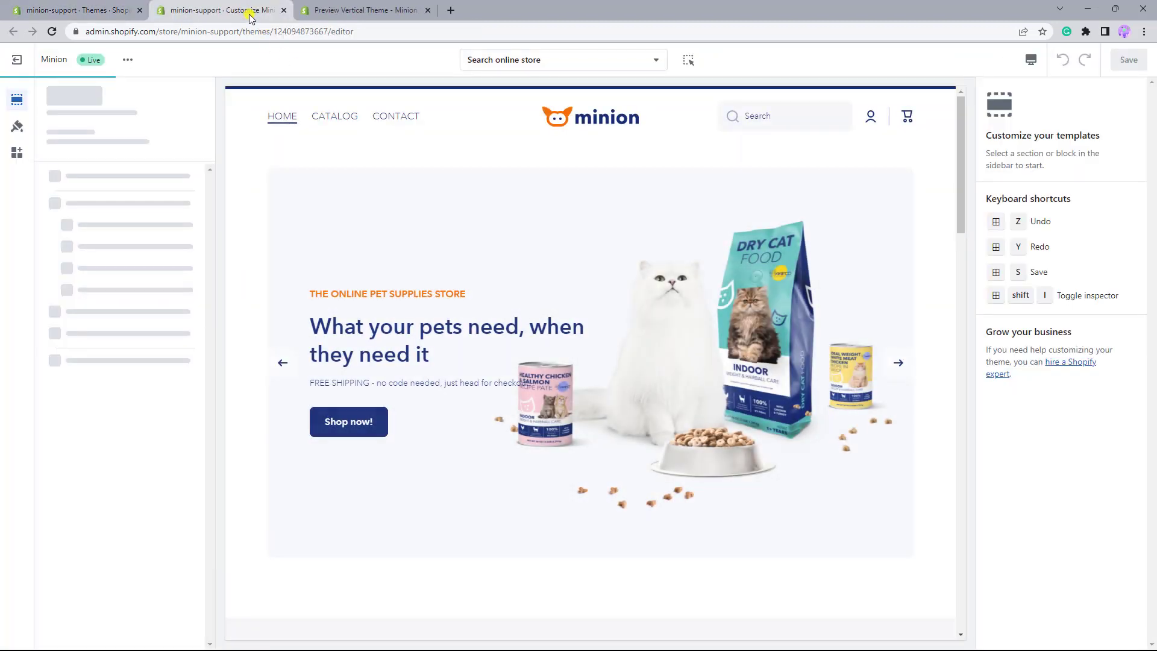
left_click(509, 60)
left_click(524, 149)
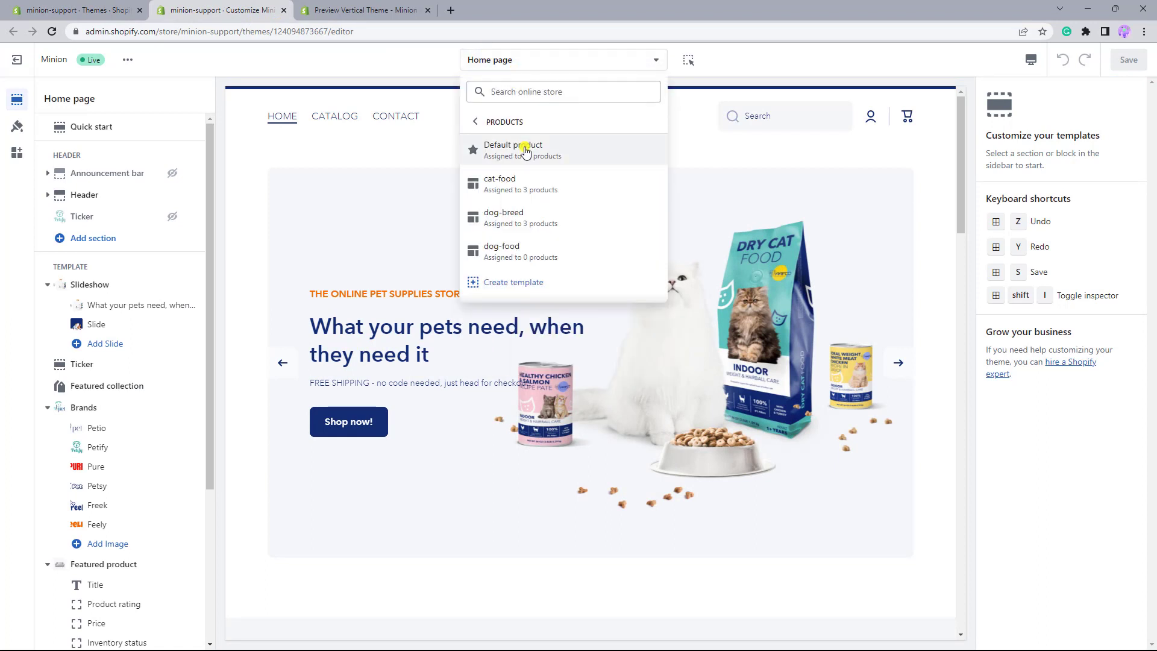
left_click(524, 184)
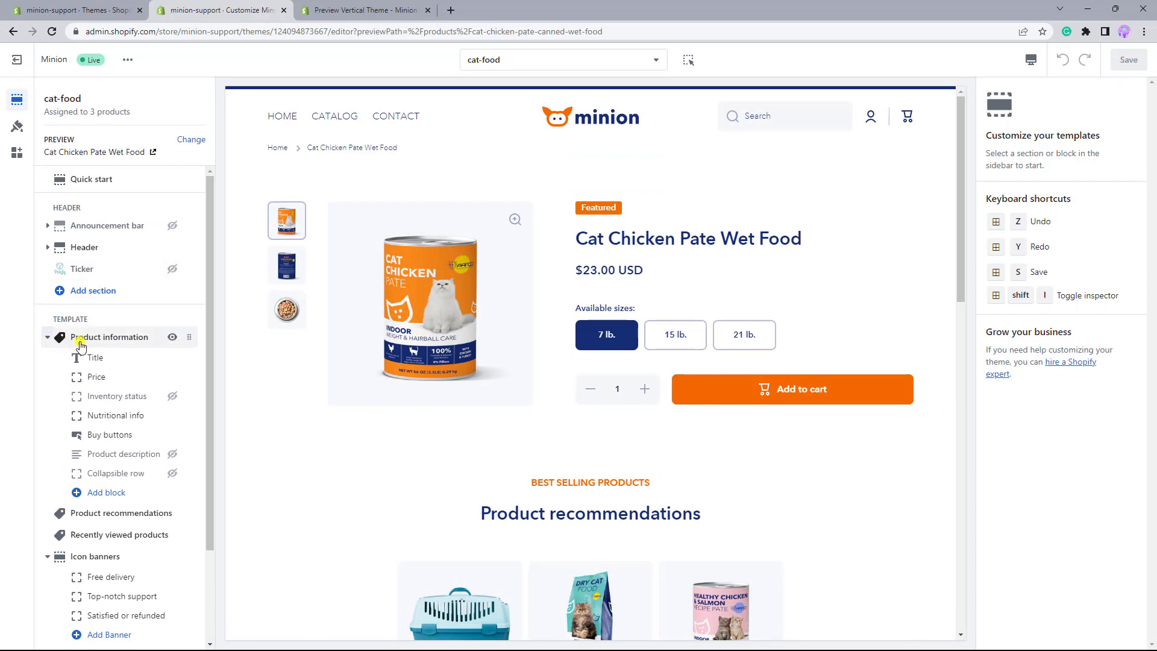
- Add an Additional features block to the Product information section and set its heading icon to new_sm
left_click(124, 491)
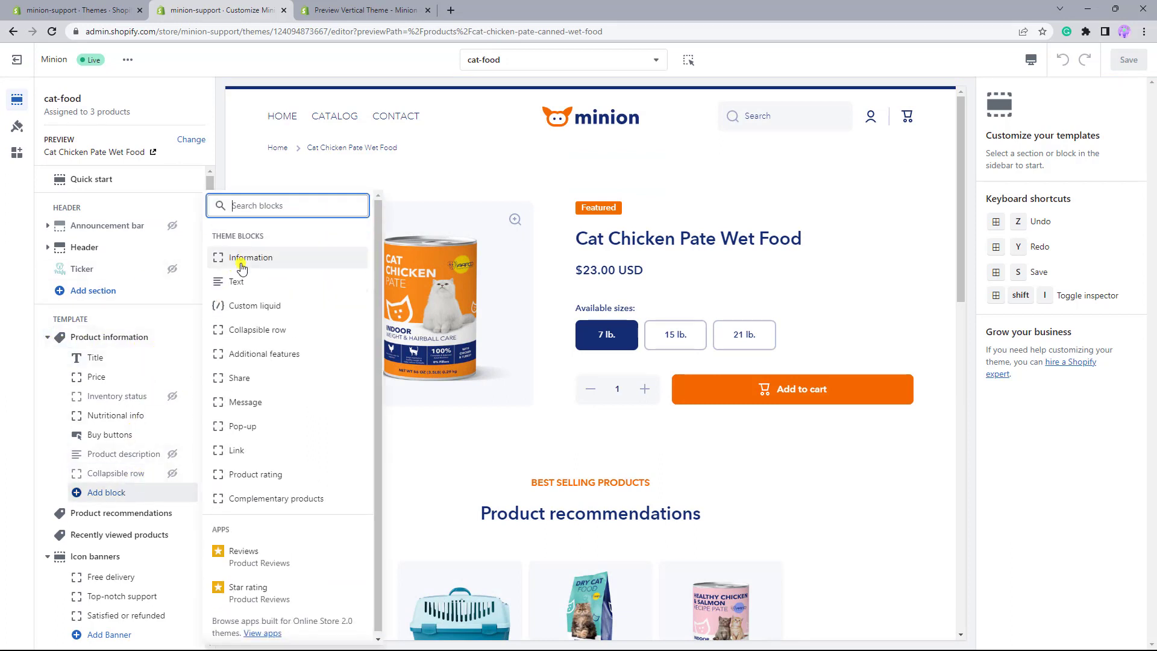
left_click(241, 360)
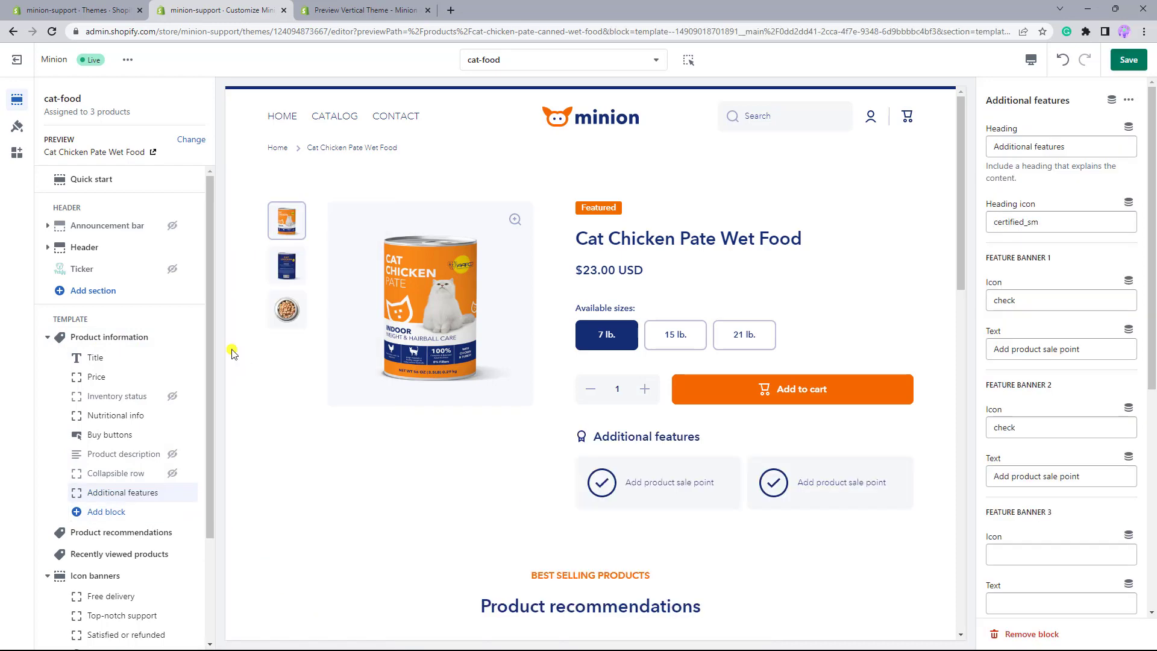
left_click_drag(1024, 222, 990, 226)
type("new")
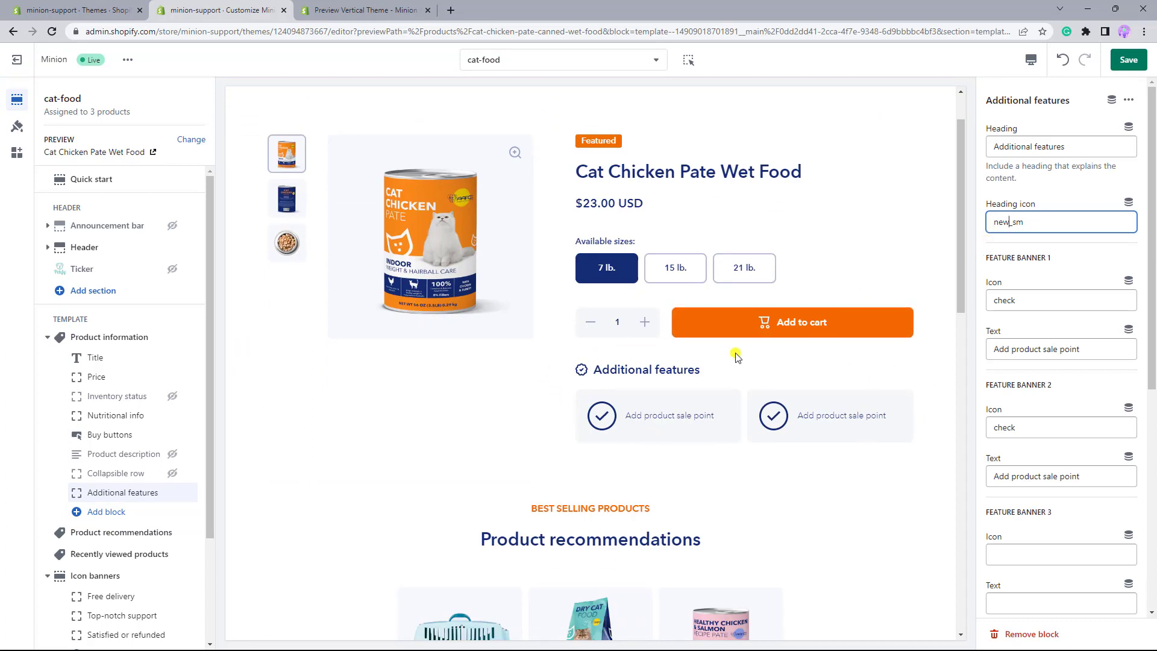
- Connect Feature banner 1's icon to the Icon field of the Feature 1 metafield and remove the default check value
left_click(1041, 301)
left_click(1128, 281)
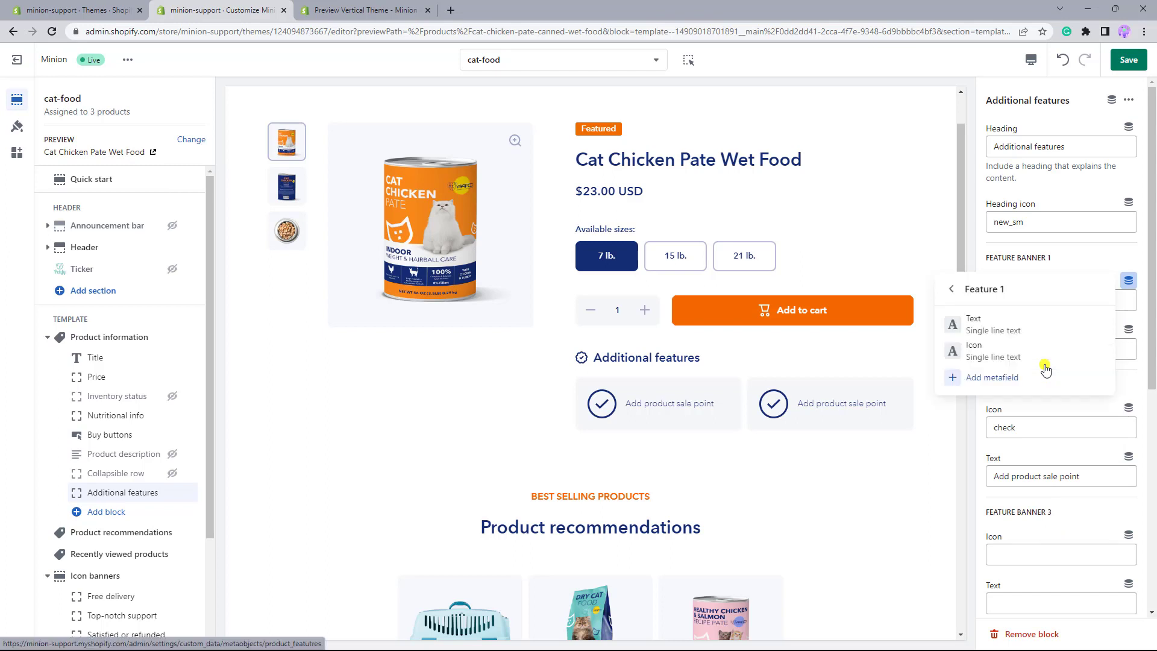
left_click(1025, 358)
left_click(1016, 304)
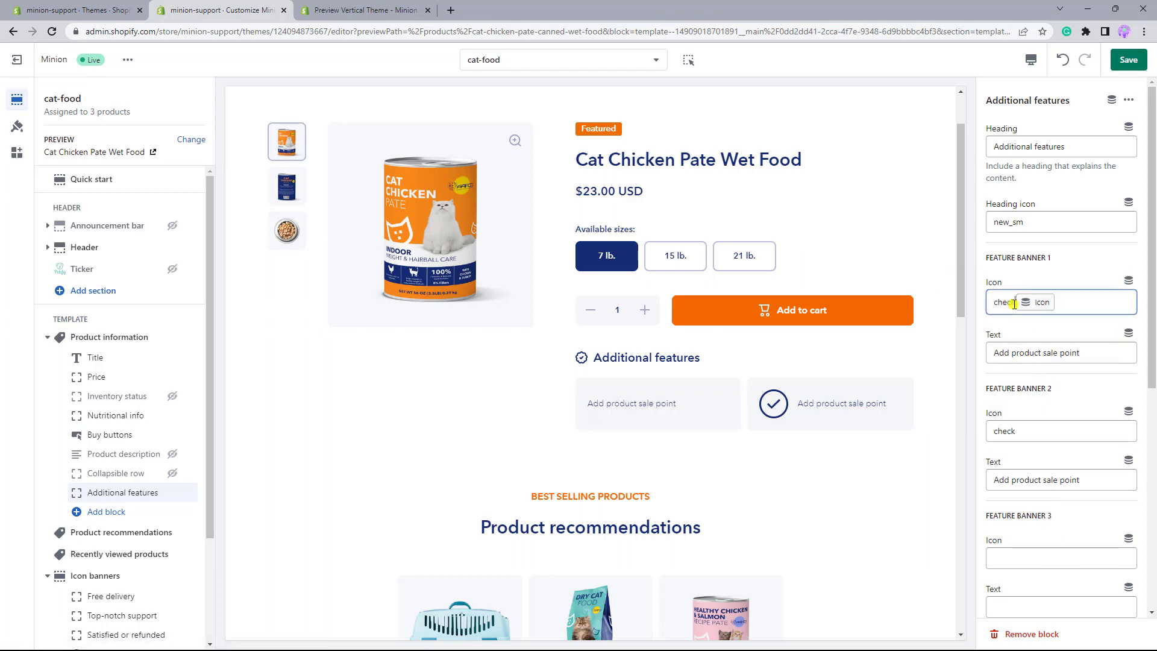
key("BackSpace")
key("BackSpace")
key("BackSpace")
key("BackSpace")
key("BackSpace")
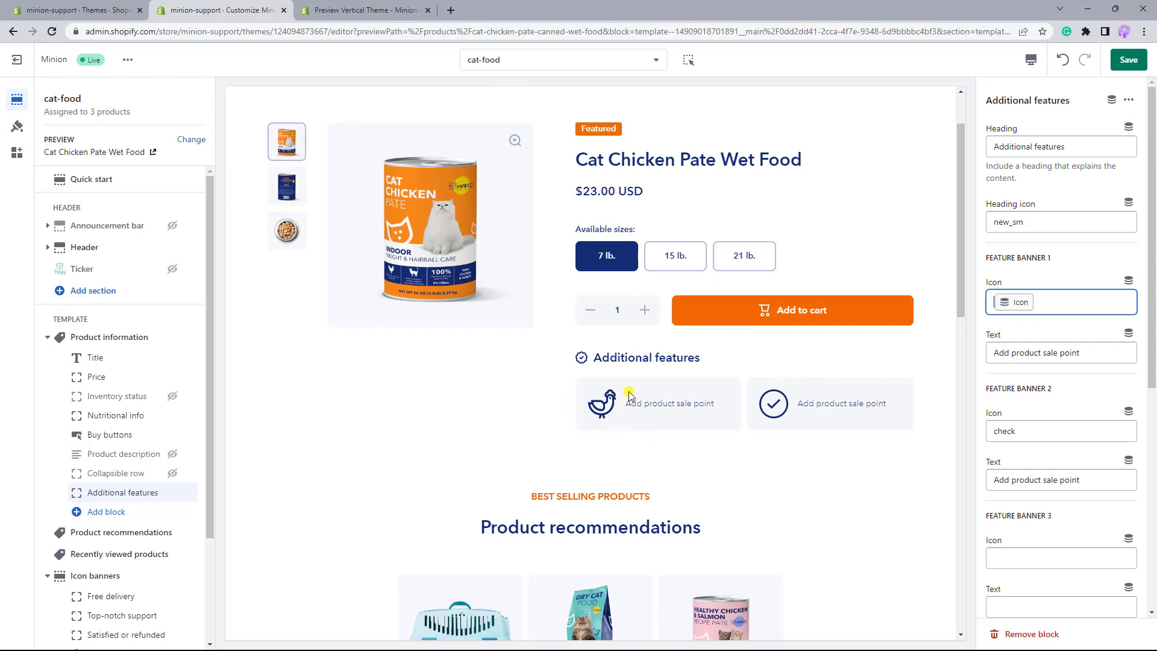
- Connect Feature banner 1's text to the Text field of Feature 1 and remove the placeholder wording
left_click(1127, 335)
left_click(1032, 423)
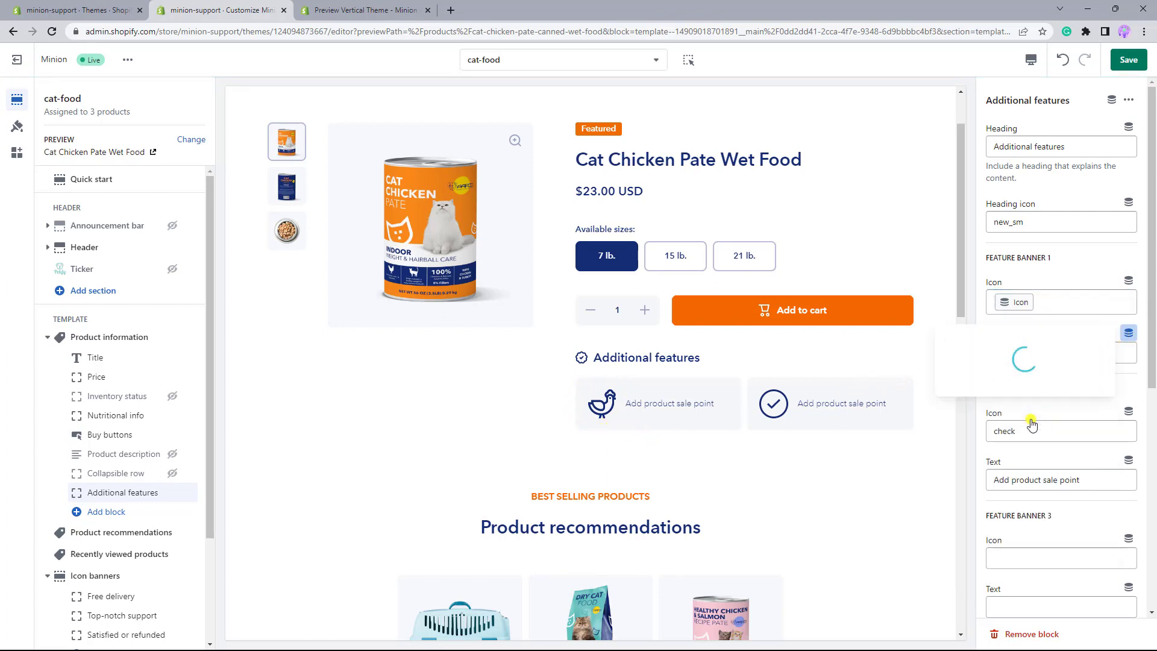
left_click(1023, 381)
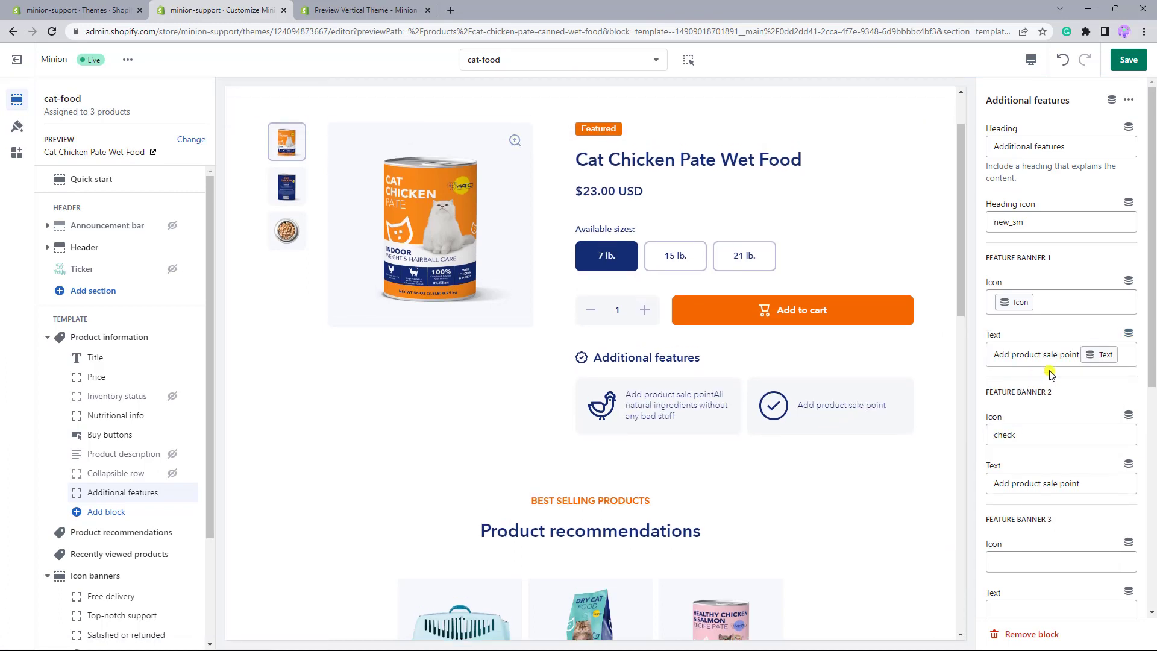
left_click_drag(1078, 355, 991, 356)
key("BackSpace")
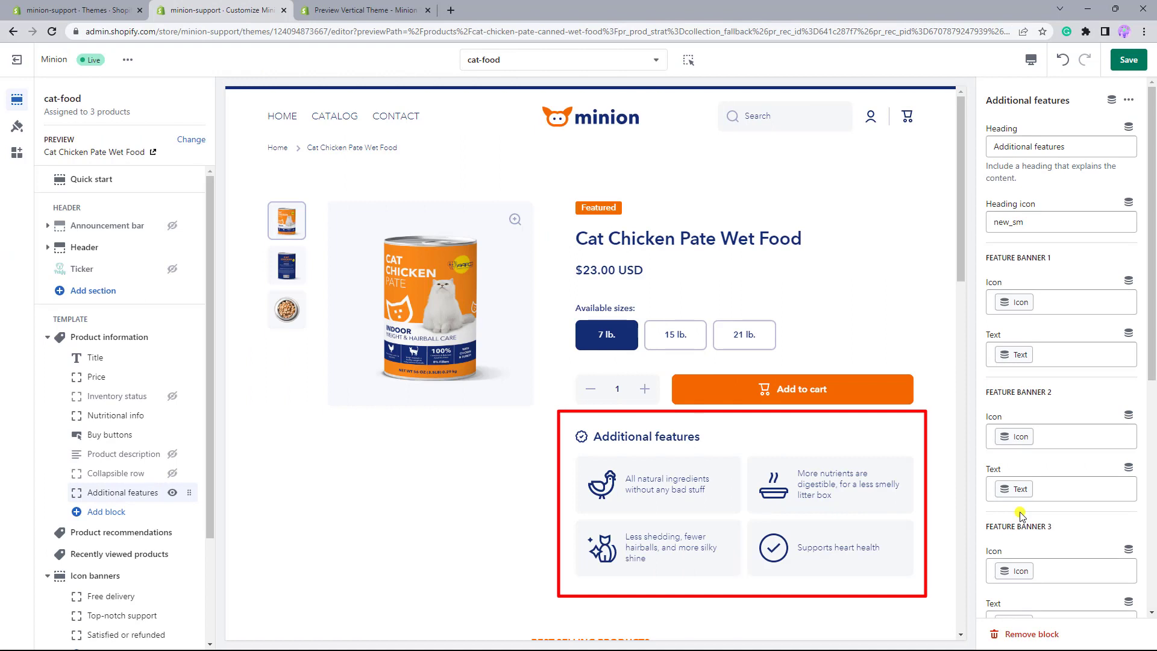
- Add a Media with text section to the cat-food template below the Product information section
scroll(181, 573, "down", 3)
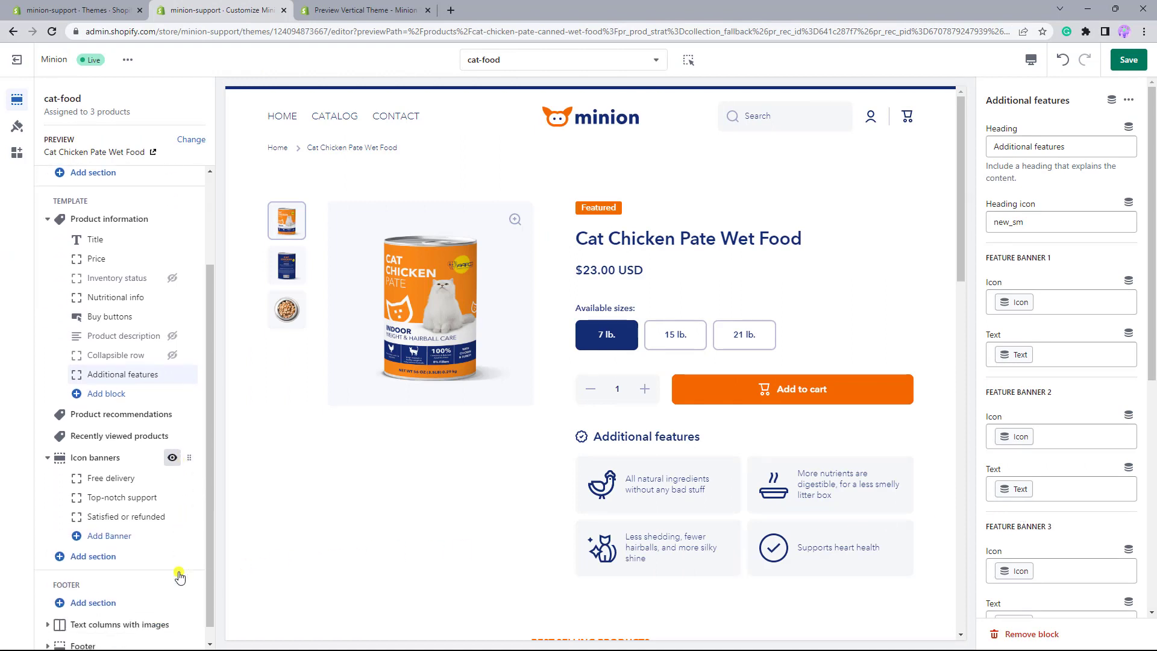
left_click(121, 540)
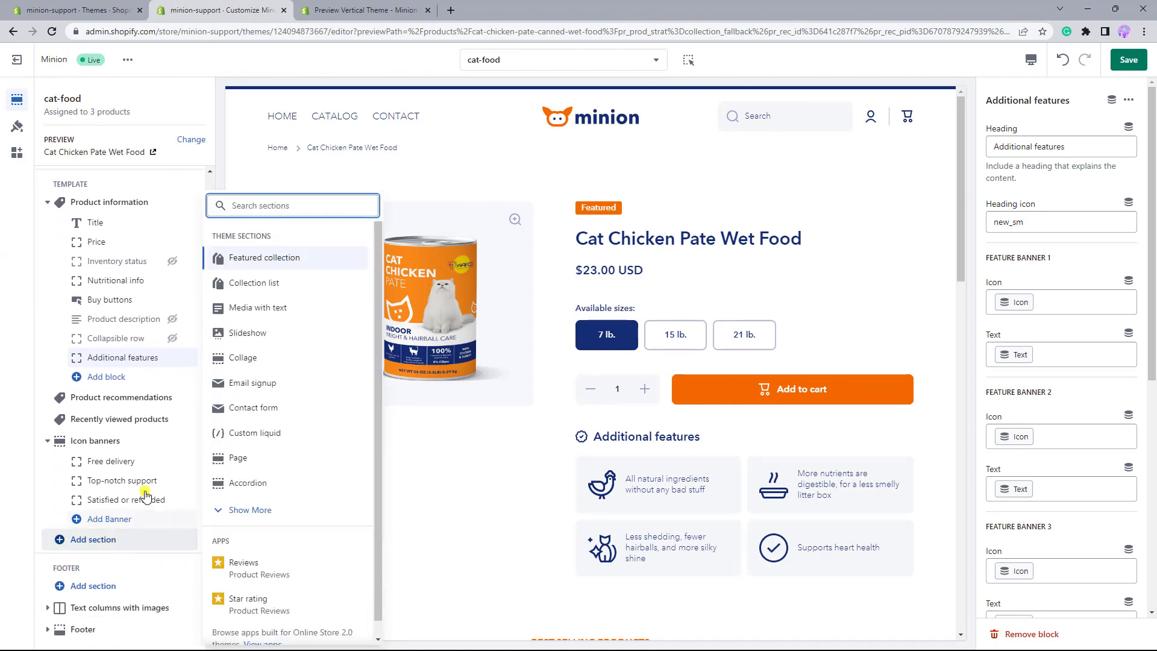
key("Escape")
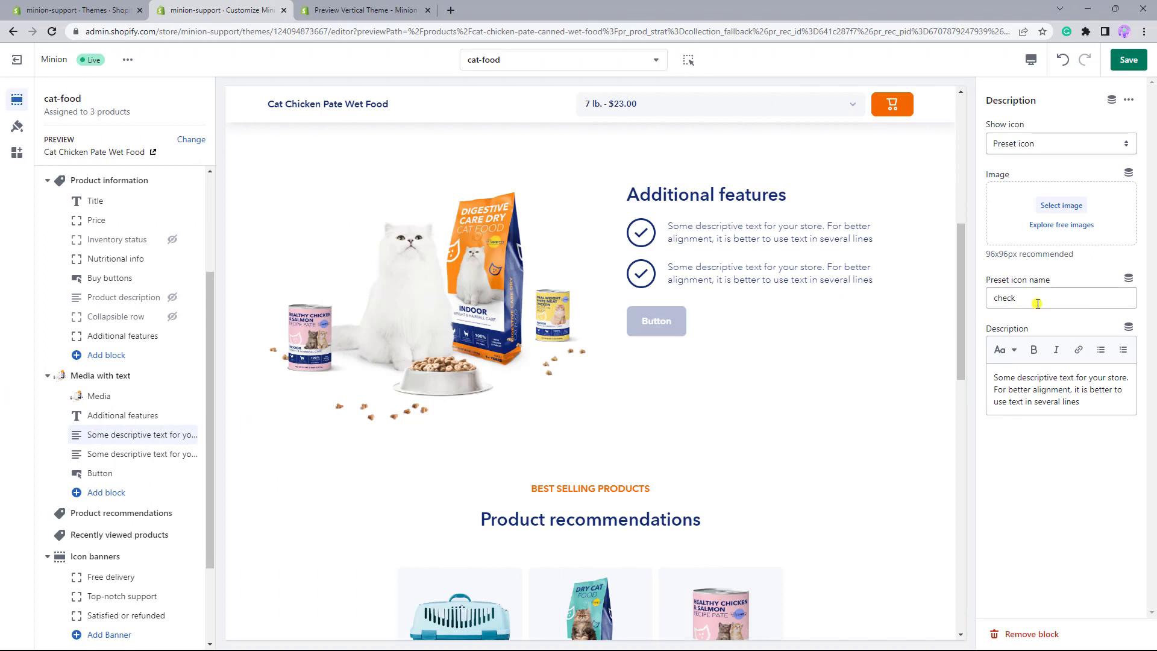
- Replace the first description block's preset icon name with the Icon field of the Feature 1 metafield
double_click(1000, 303)
key("BackSpace")
left_click(1128, 278)
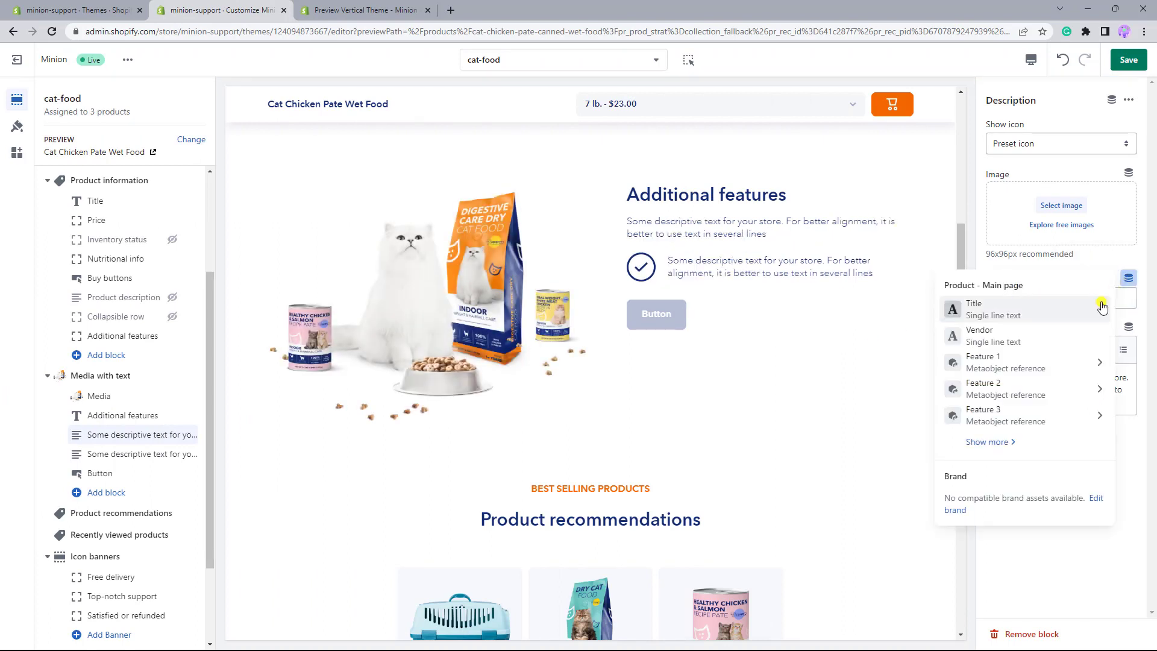
left_click(1020, 366)
left_click(1021, 361)
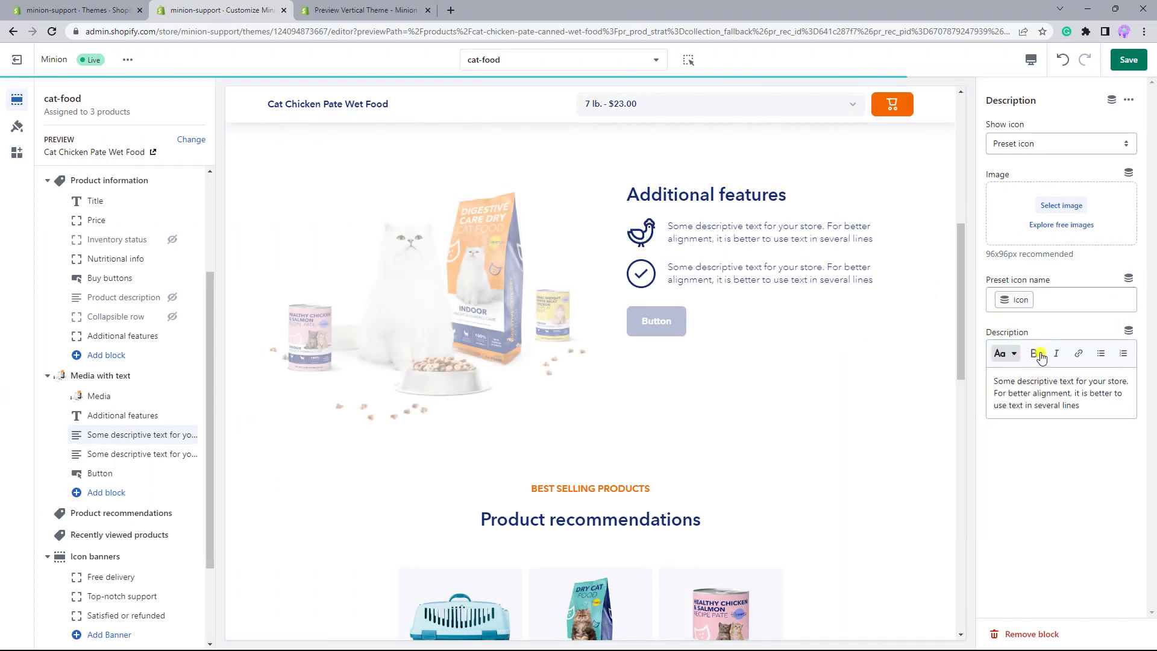
- Replace the block's description with the Text field of the Feature 1 metafield and save the template
key("ctrl+a")
key("BackSpace")
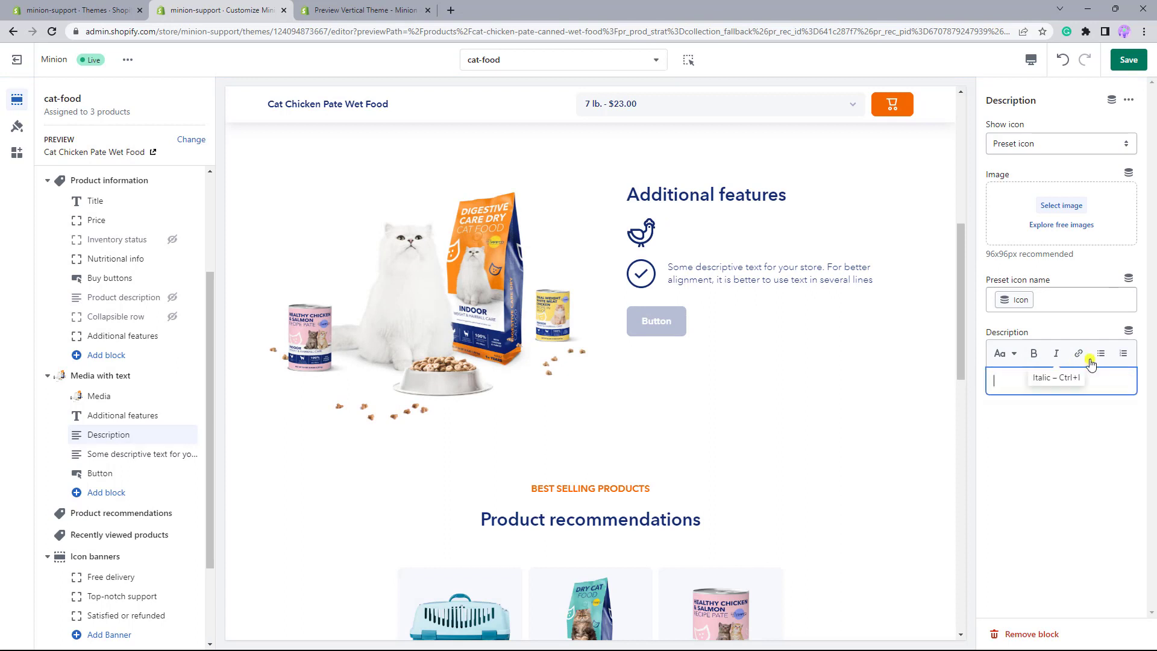
left_click(1127, 331)
left_click(1031, 414)
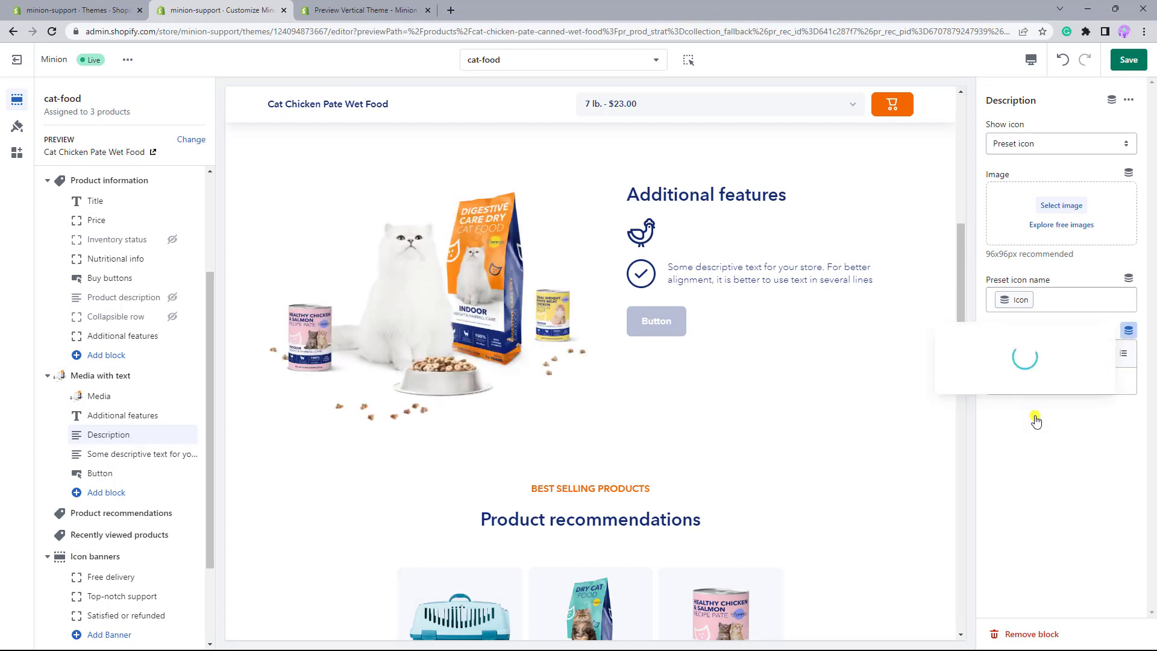
left_click(1025, 383)
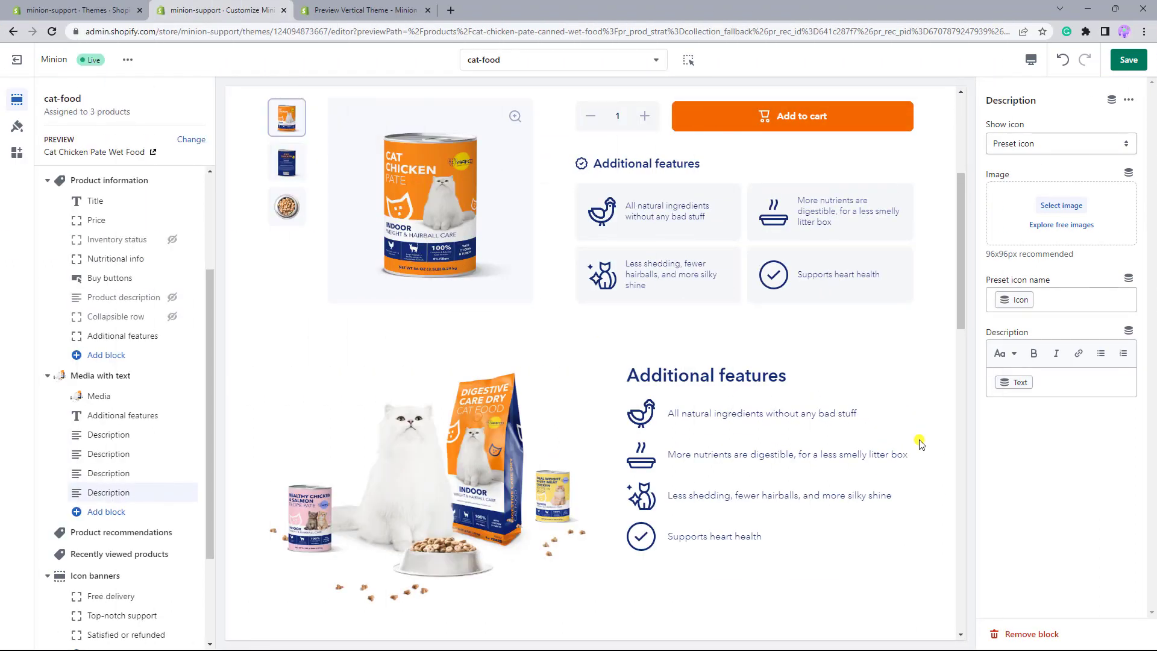
left_click(1129, 59)
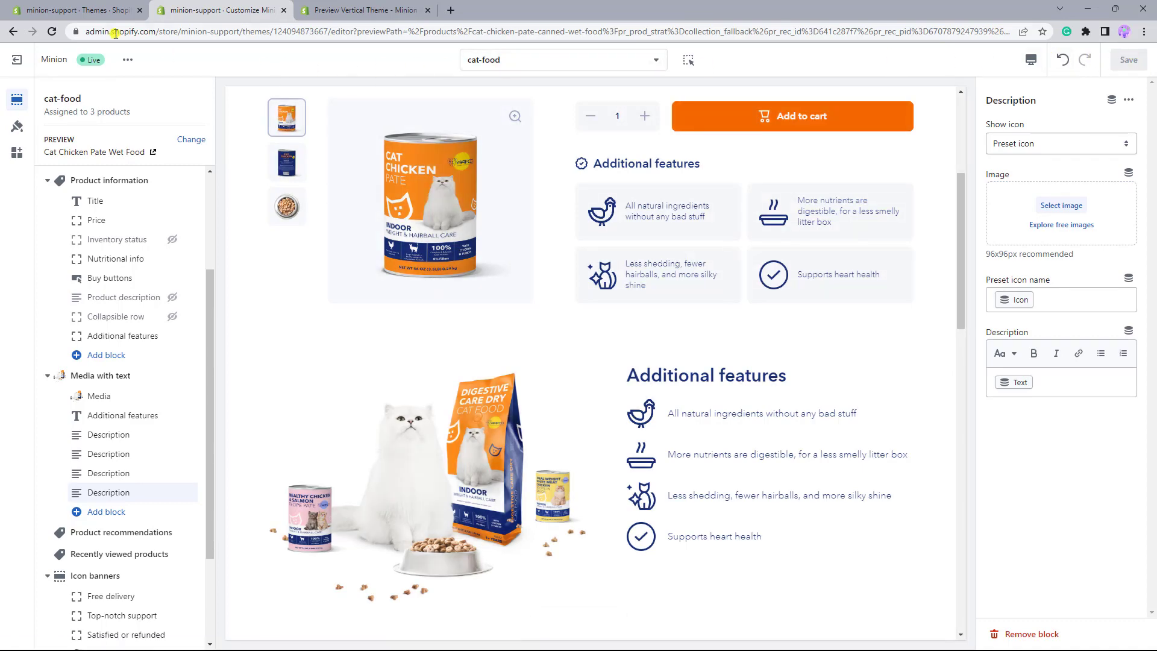
- Open the check entry of the Product featutres metaobject and change its icon to no_artificial
left_click(90, 15)
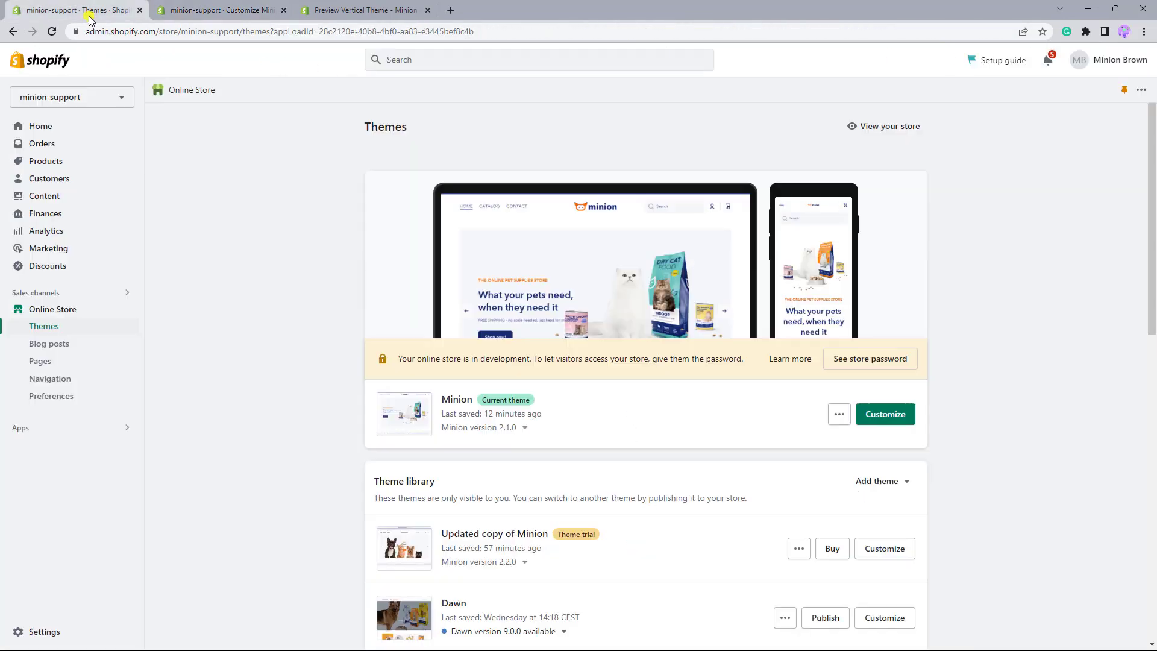
left_click(57, 196)
left_click(202, 186)
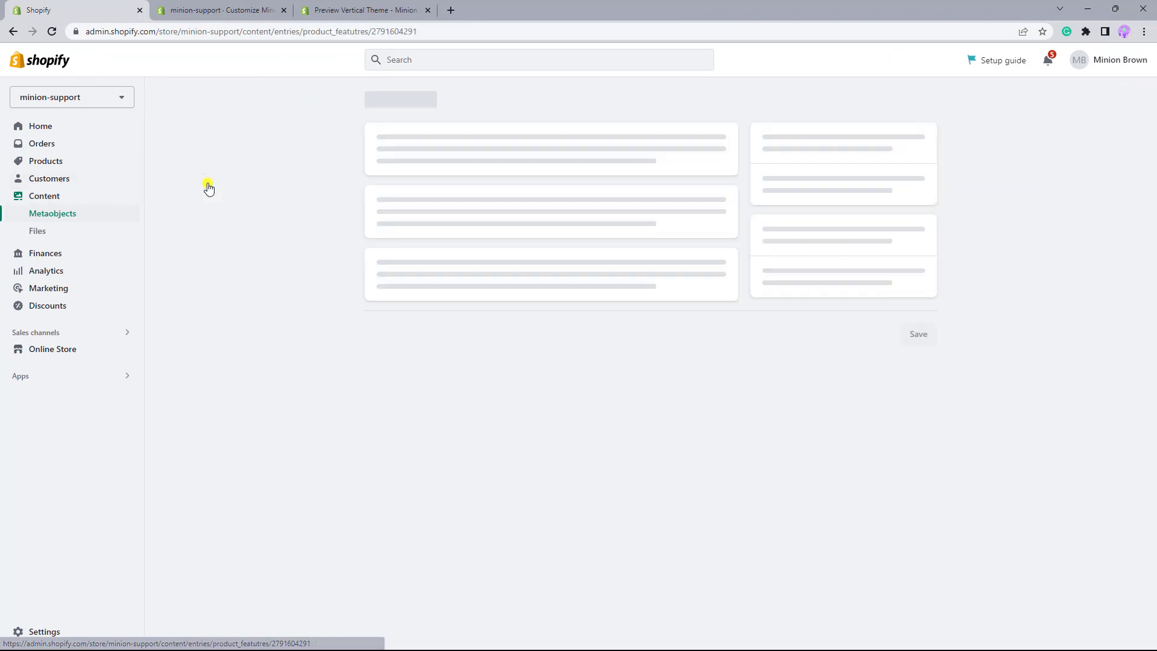
left_click_drag(482, 168, 368, 163)
type("no_artificial")
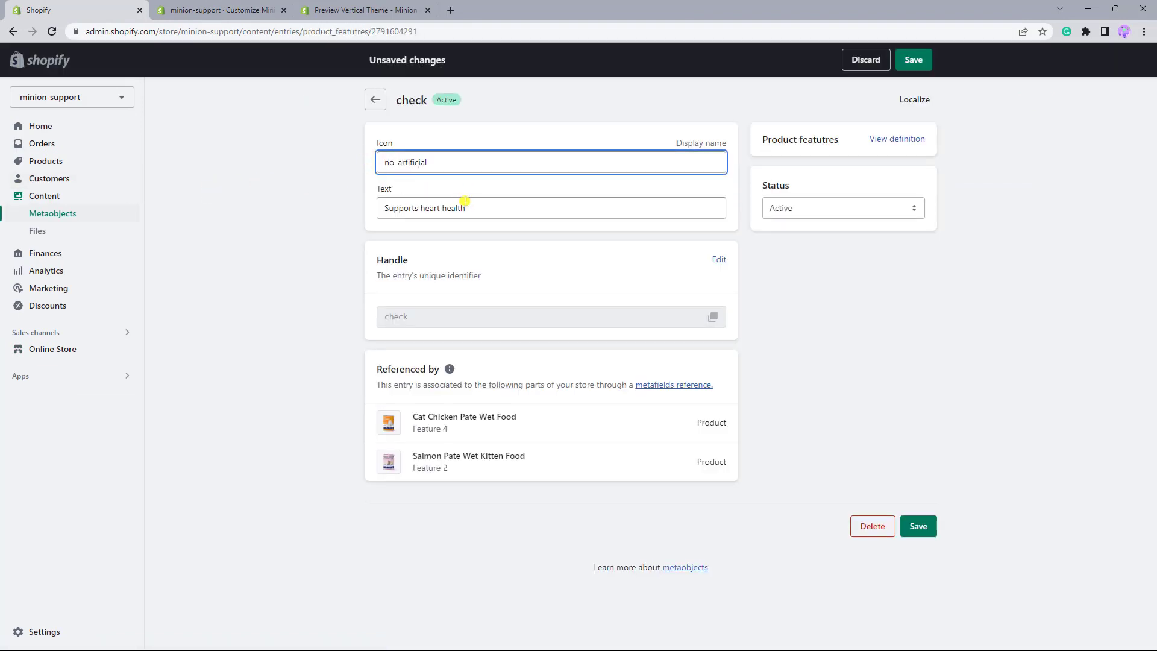
- Replace the entry's text with "No artificial ingridients included" and save the entry
left_click_drag(500, 210, 369, 209)
type("No artificial ingridients inc")
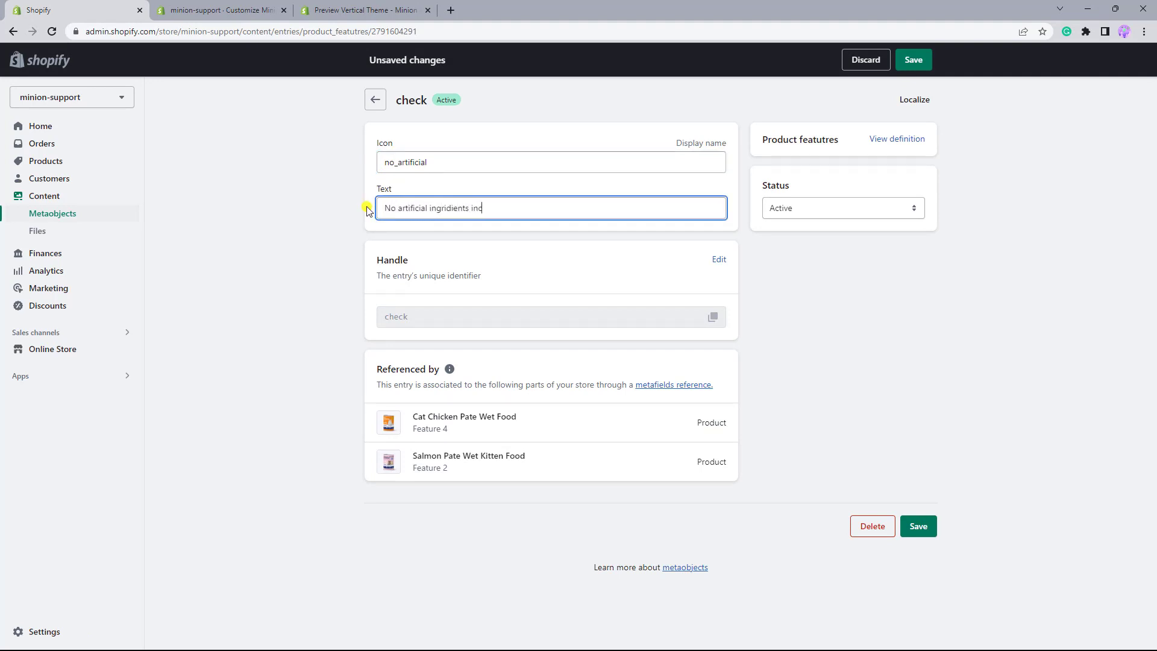
left_click(911, 61)
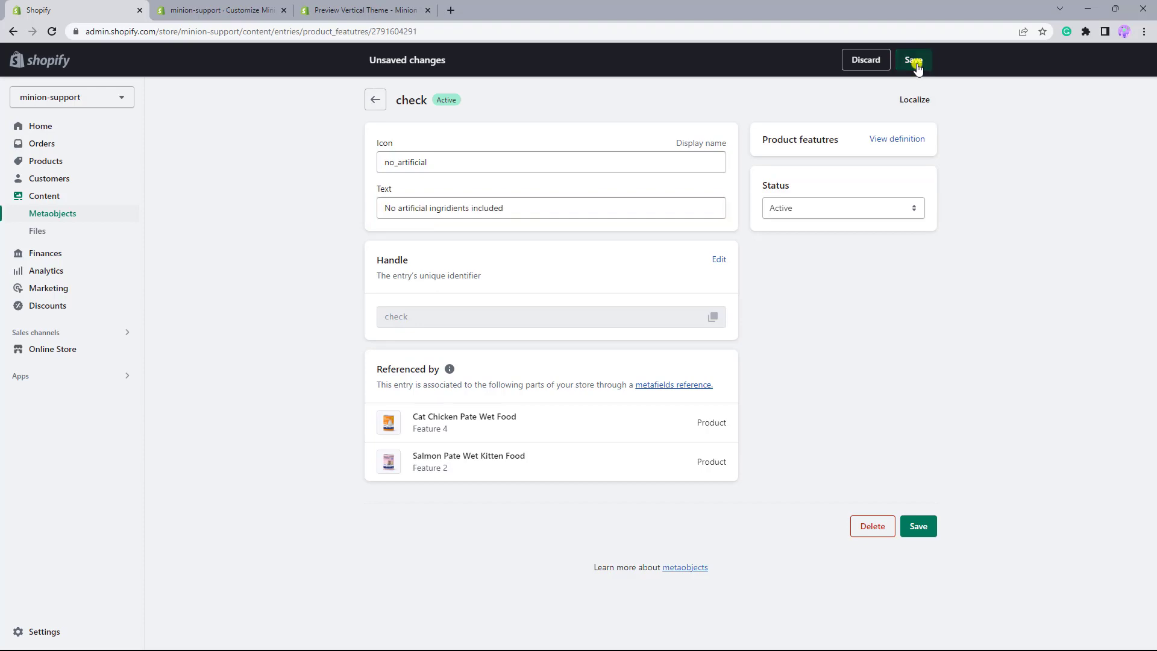
- Open the referenced Cat Chicken Pate Wet Food product and preview its store page to check both Additional features areas
left_click(434, 429)
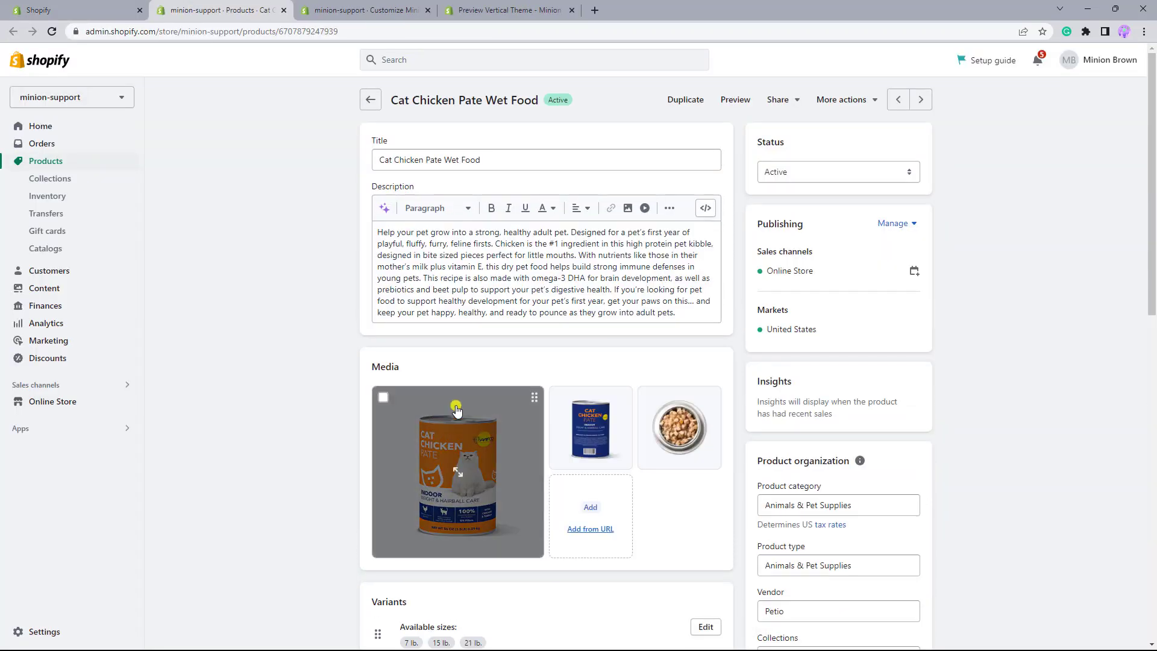
left_click(740, 100)
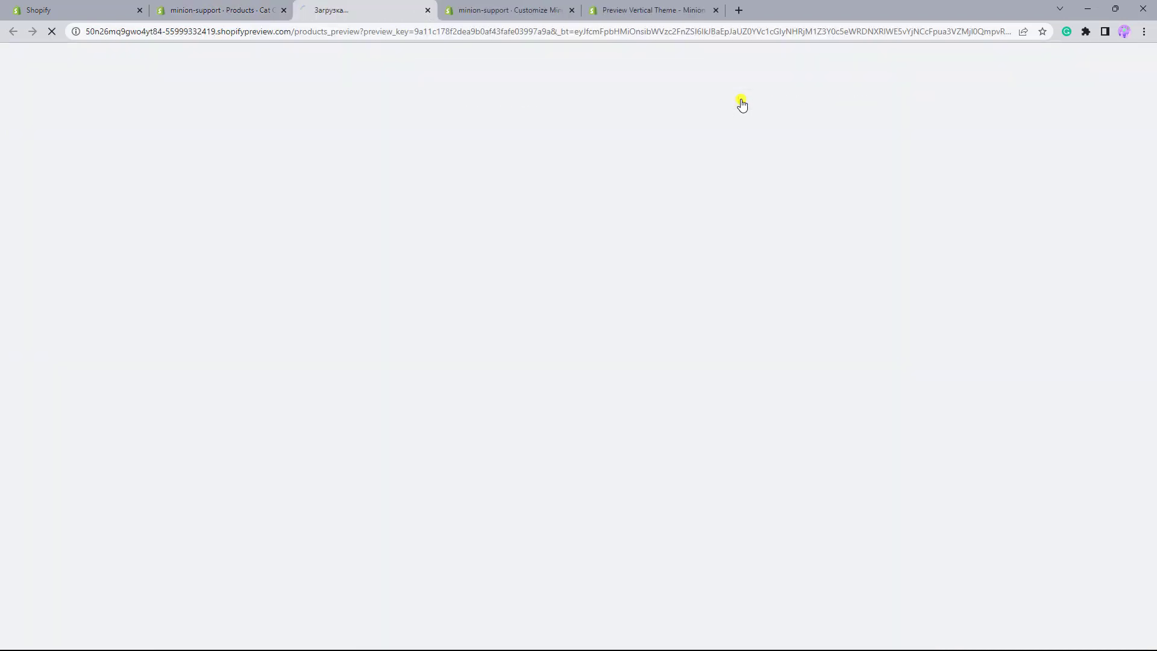
scroll(742, 103, "down", 3)
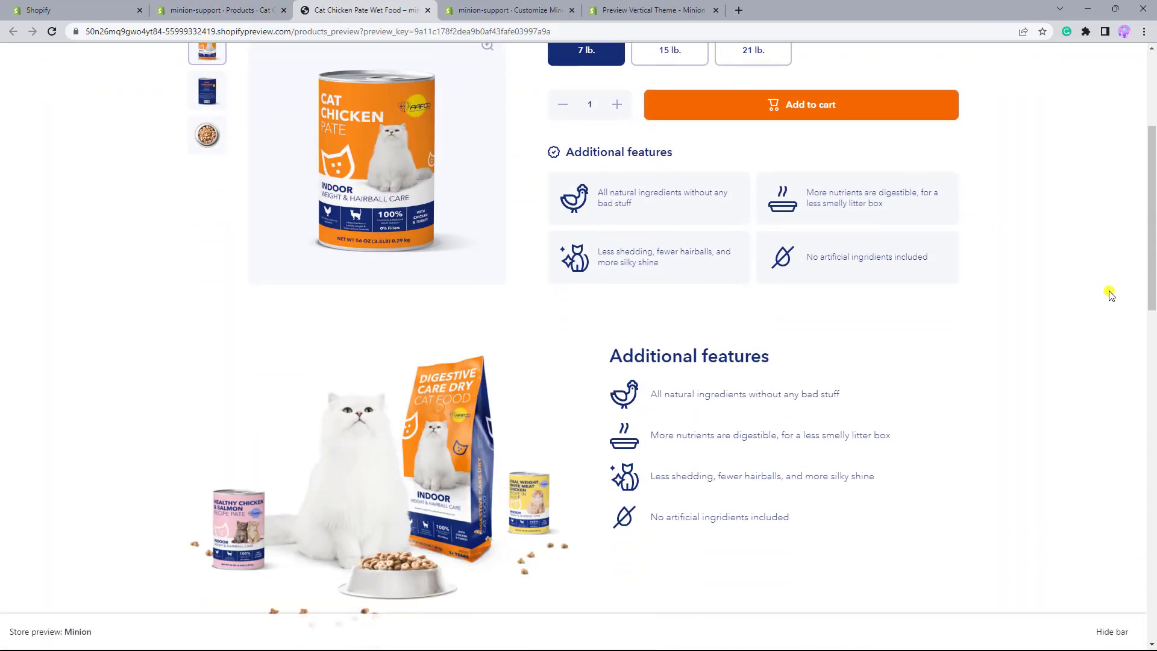
scroll(1111, 294, "down", 1)
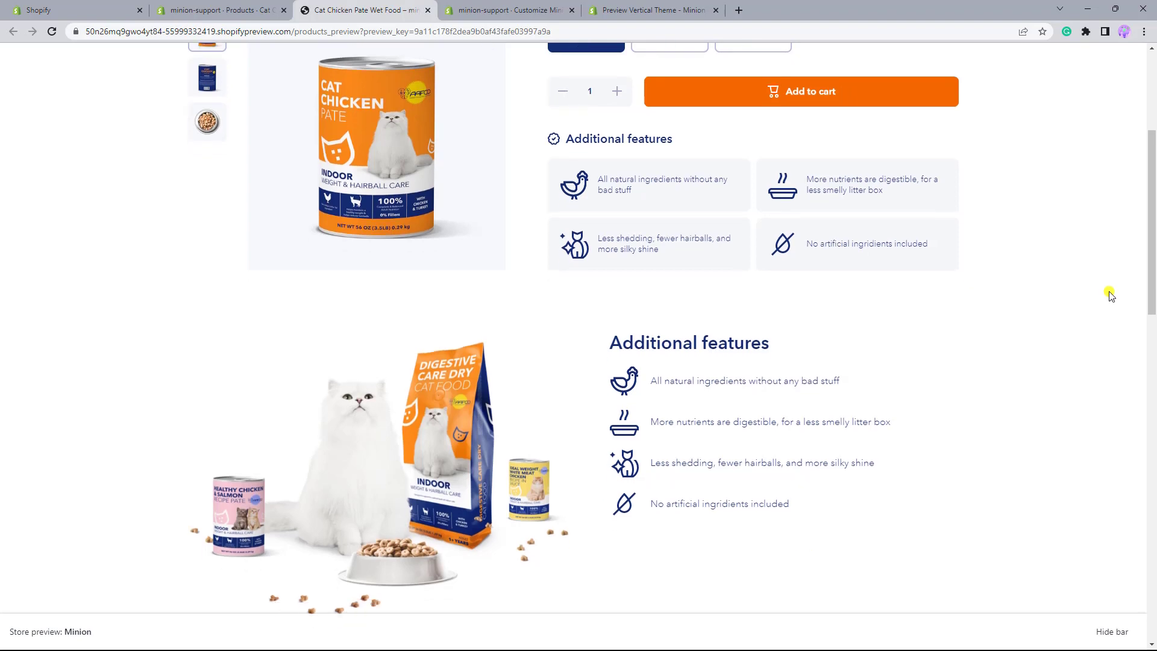
scroll(1110, 294, "down", 4)
scroll(1111, 292, "down", 3)
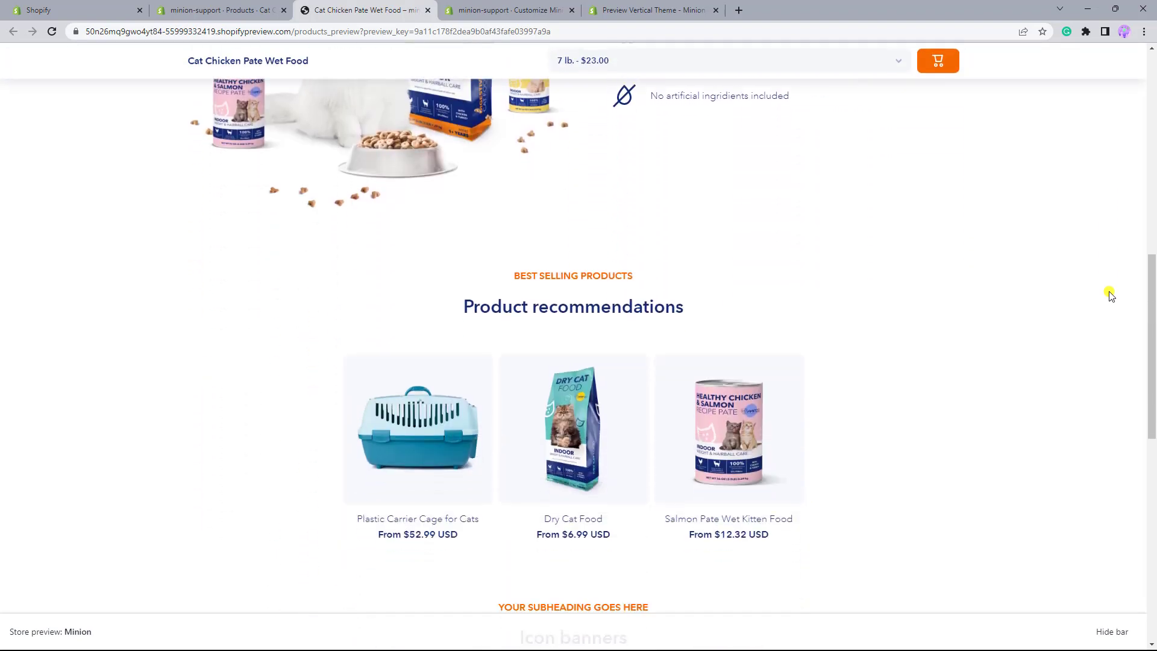
- Open the recommended Salmon Pate Wet Kitten Food product in a separate tab and check its Additional features
middle_click(723, 424)
scroll(925, 269, "up", 5)
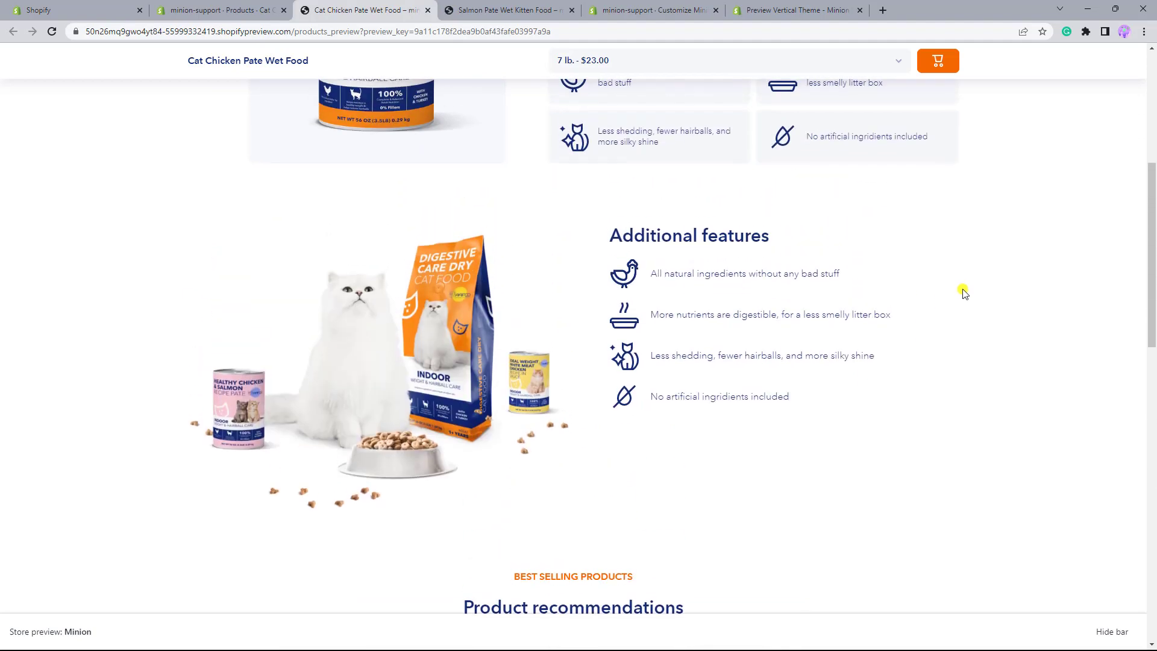
scroll(965, 293, "up", 2)
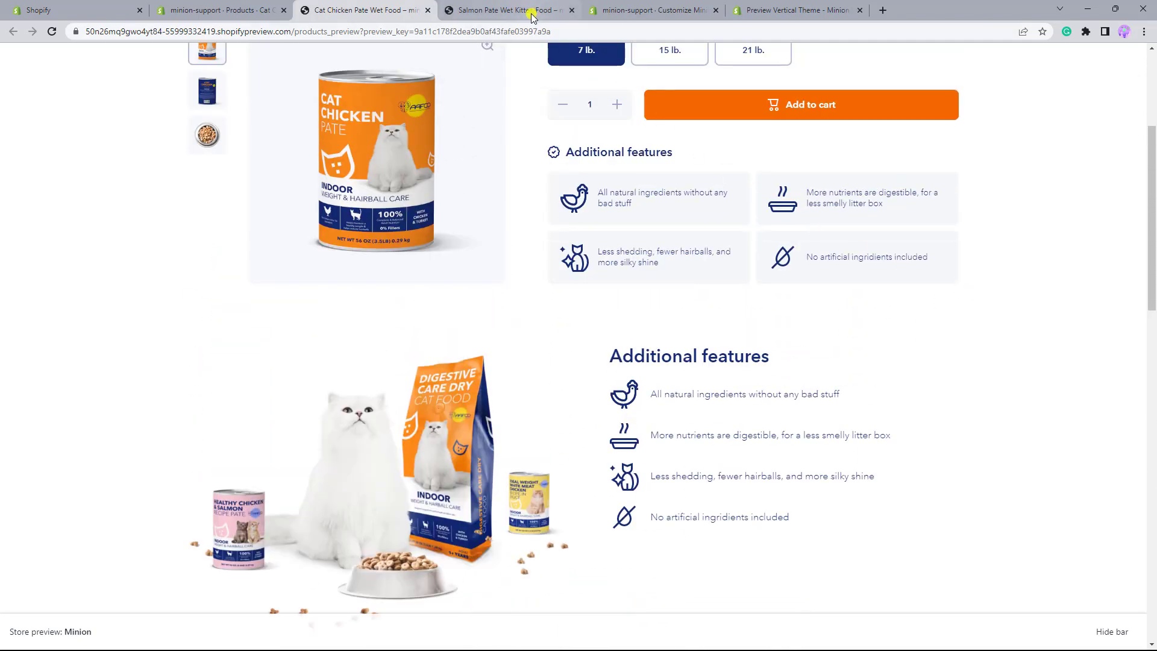
left_click(533, 16)
scroll(1098, 231, "down", 4)
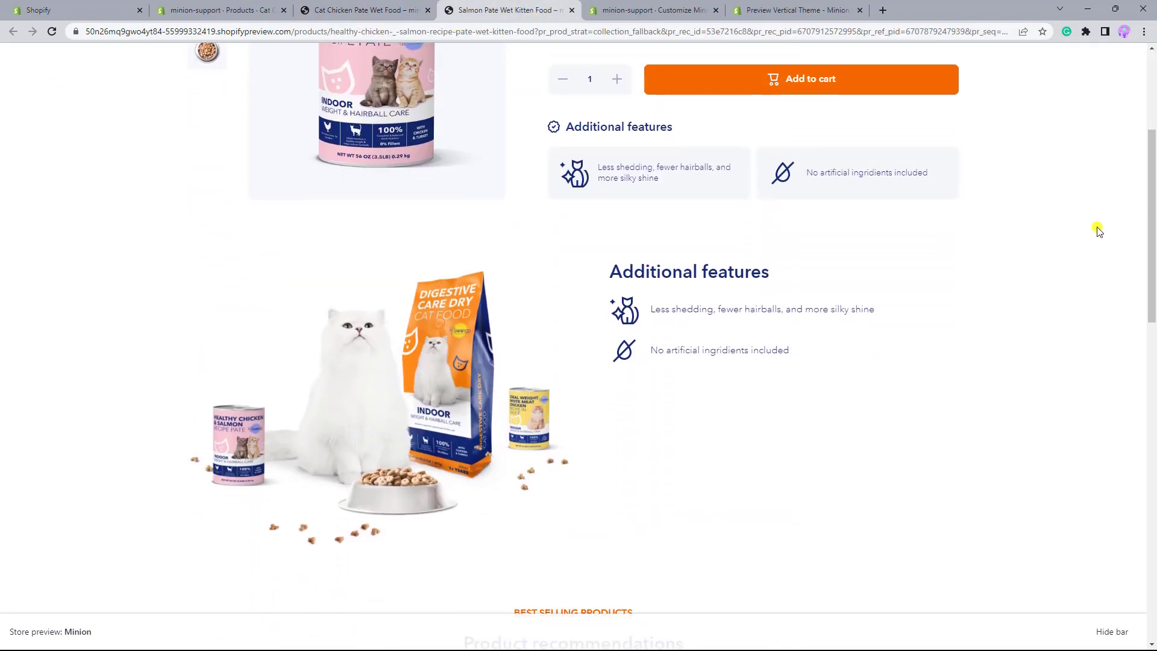